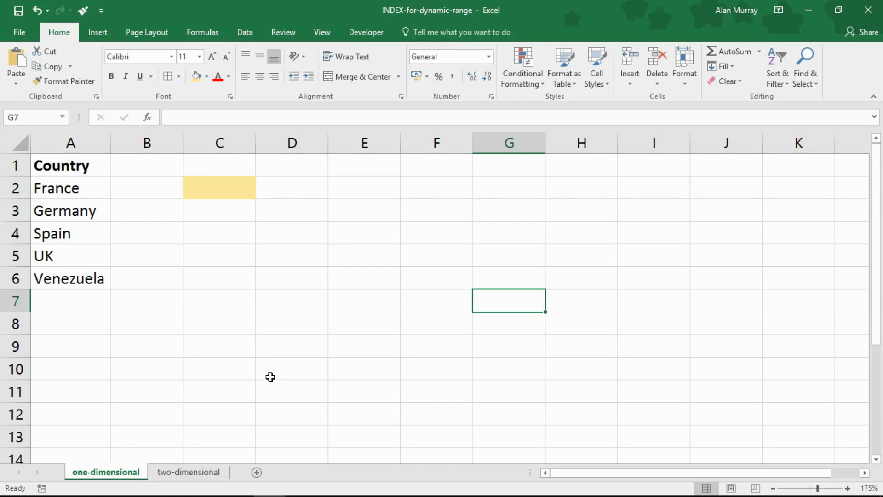
# Open the New Name dialog from the Formulas tab and cancel it without defining a name.
pyautogui.click(201, 34)
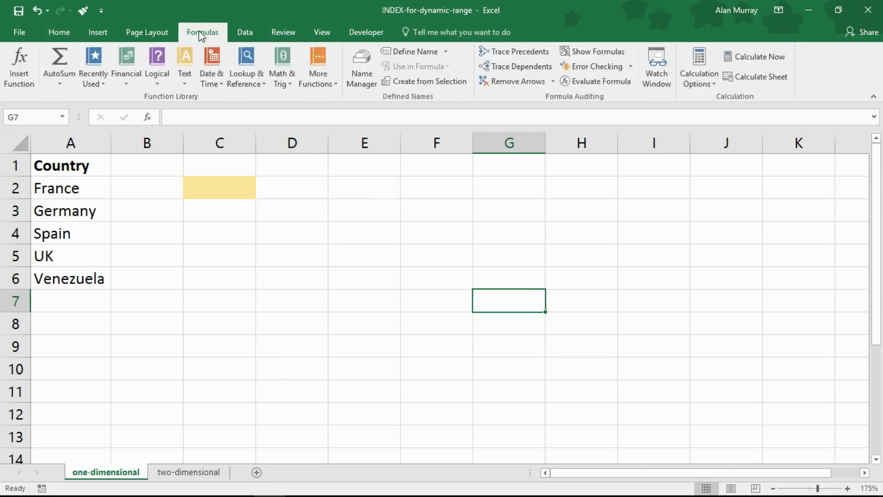
pyautogui.click(415, 51)
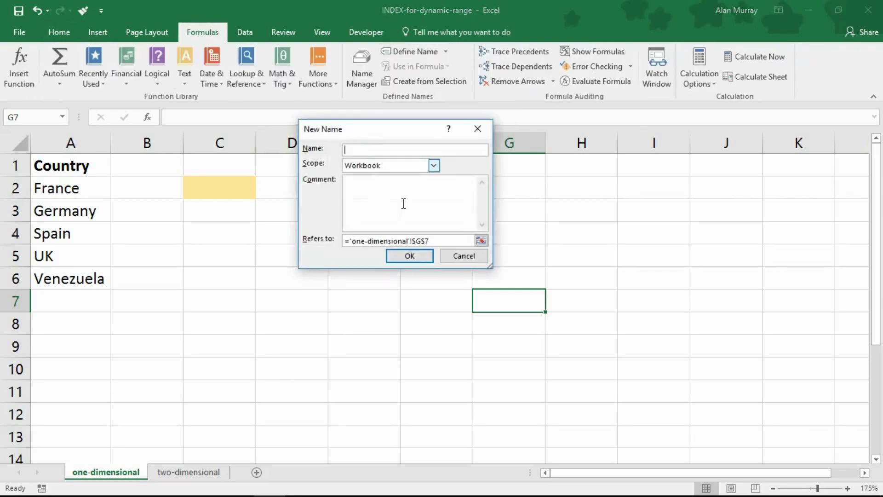
pyautogui.click(462, 256)
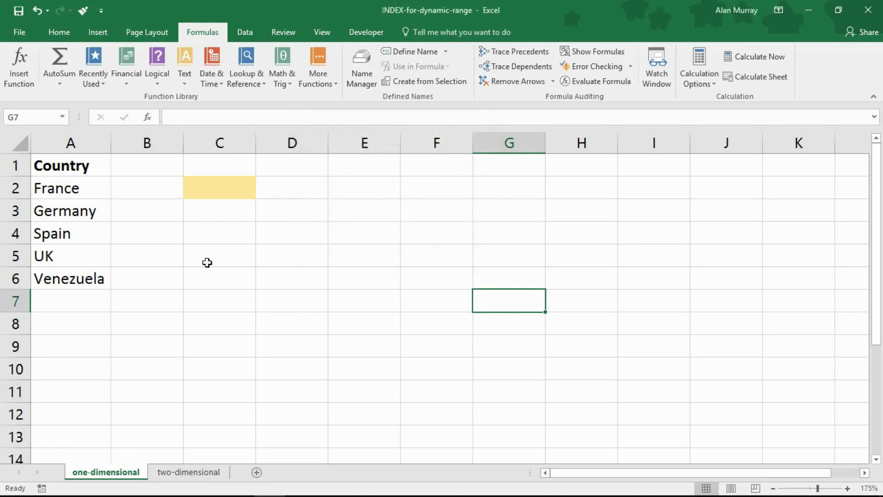
pyautogui.moveTo(88, 172); pyautogui.dragTo(85, 280)
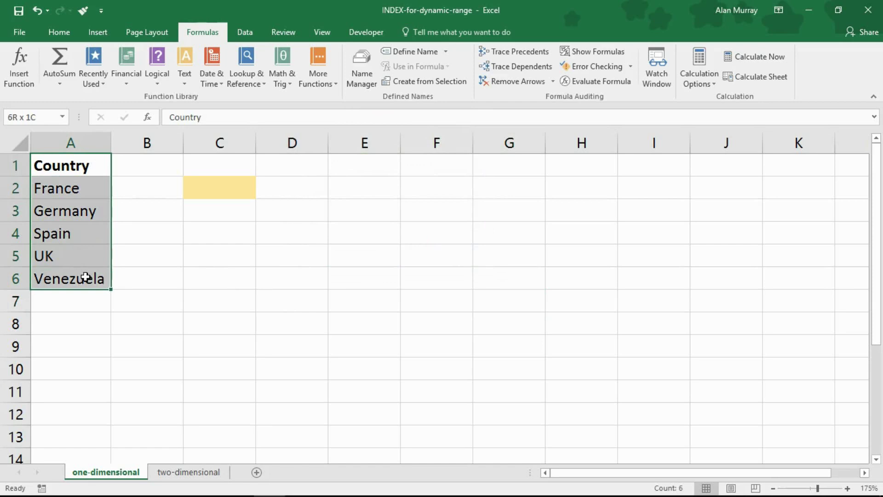
pyautogui.click(152, 271)
pyautogui.click(187, 472)
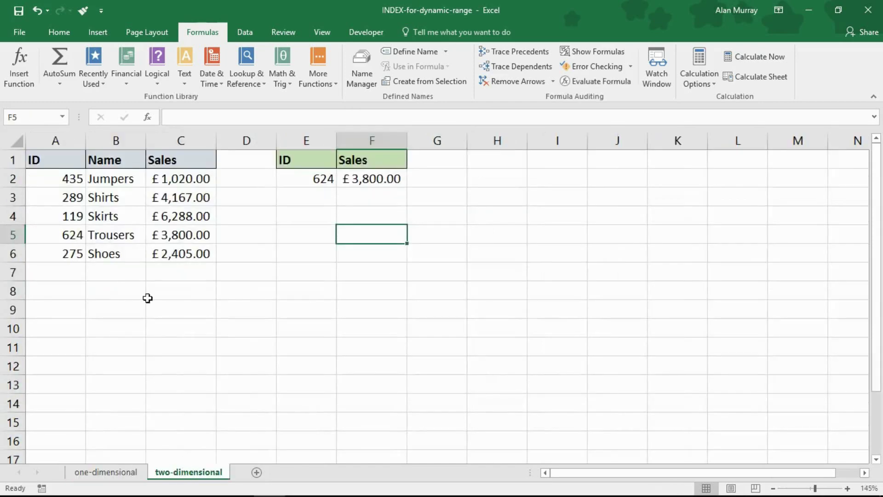
pyautogui.moveTo(123, 164); pyautogui.dragTo(111, 254)
pyautogui.moveTo(59, 208); pyautogui.dragTo(175, 207)
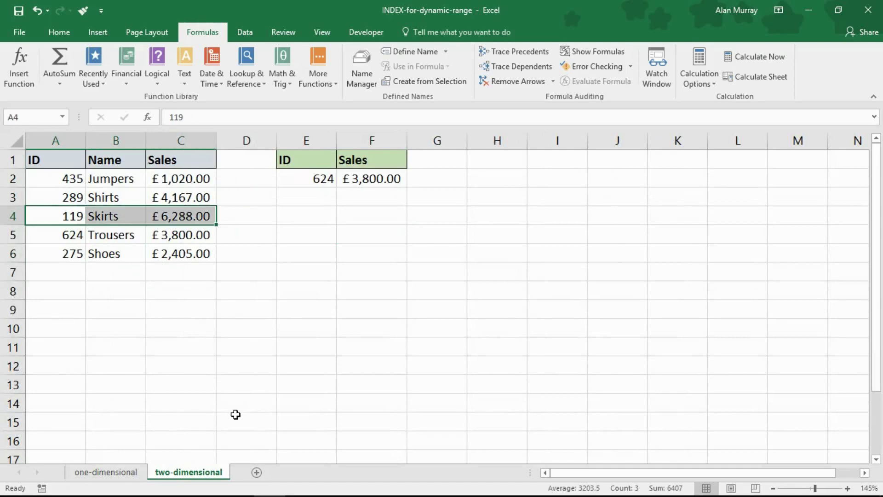
pyautogui.click(277, 345)
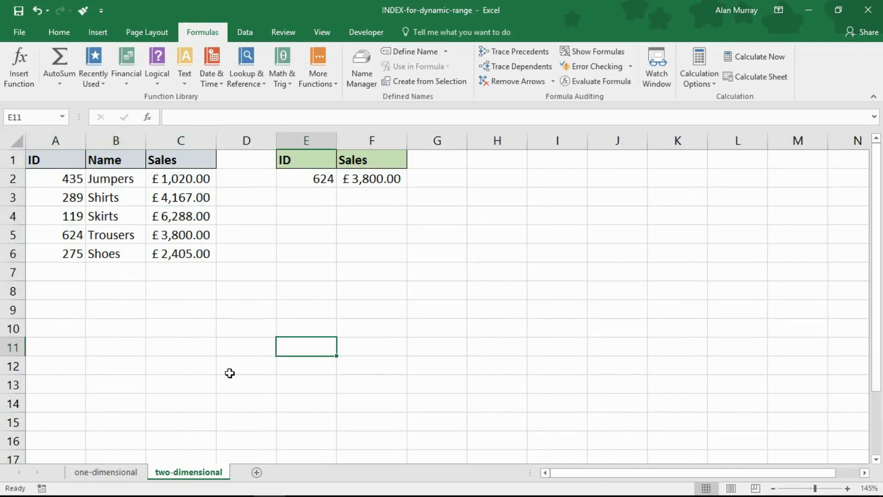
pyautogui.click(134, 474)
pyautogui.click(308, 324)
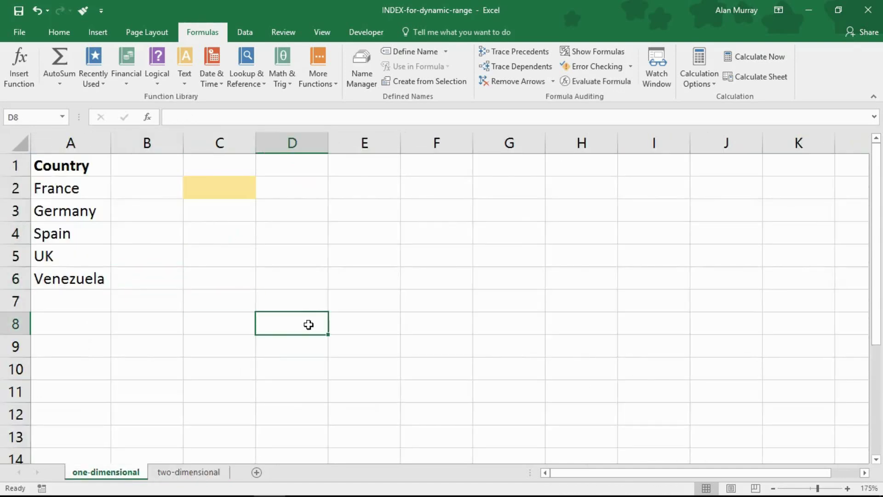
pyautogui.click(310, 273)
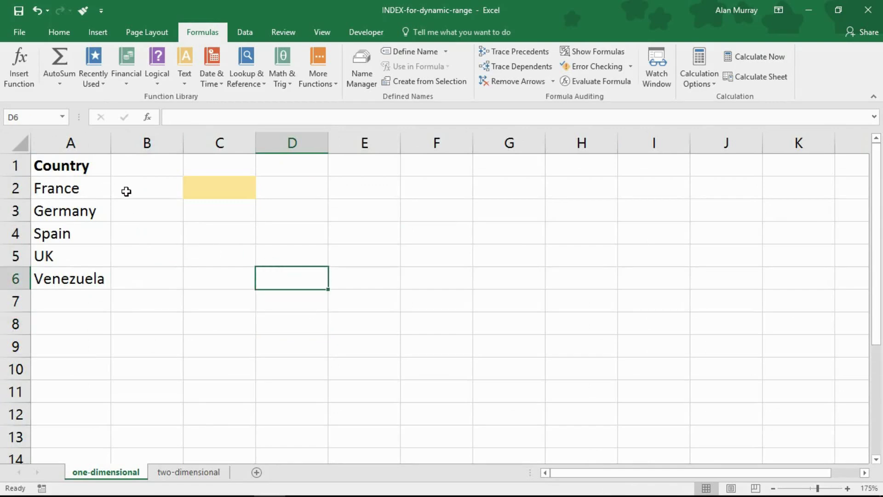
# Start the C5 formula as =$A$2:INDEX with an absolute A2 starting reference.
pyautogui.click(216, 259)
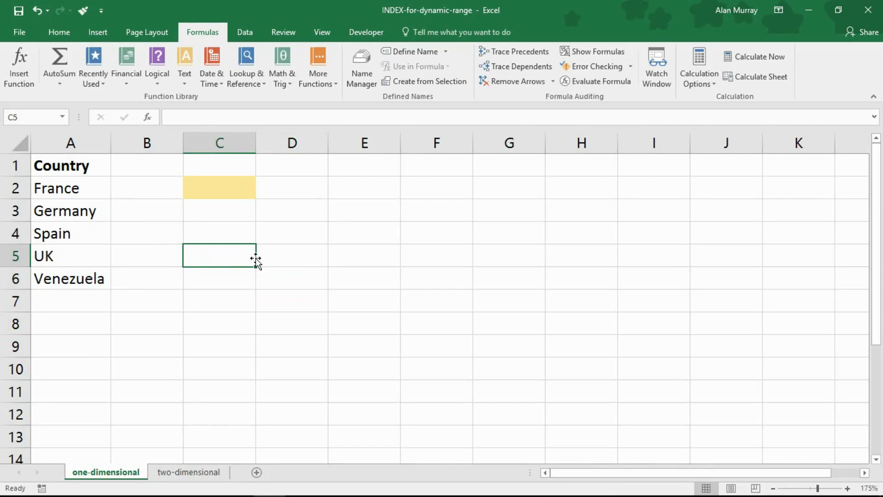
pyautogui.write('=')
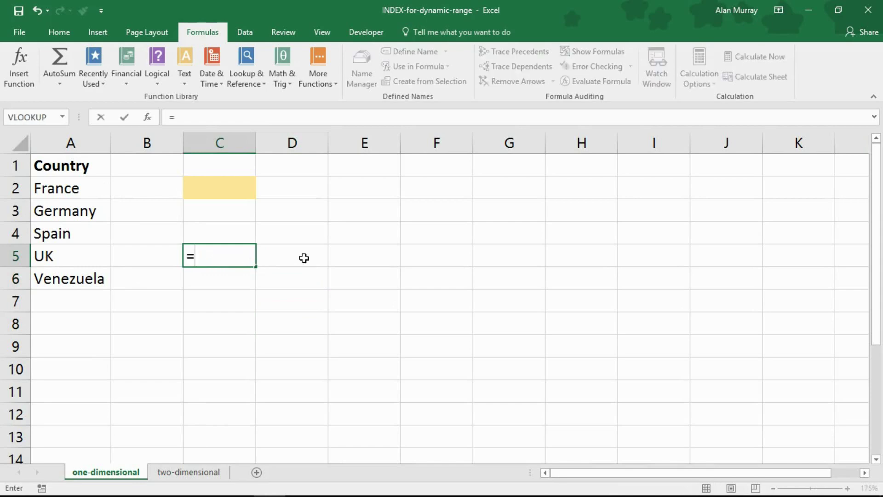
pyautogui.click(90, 188)
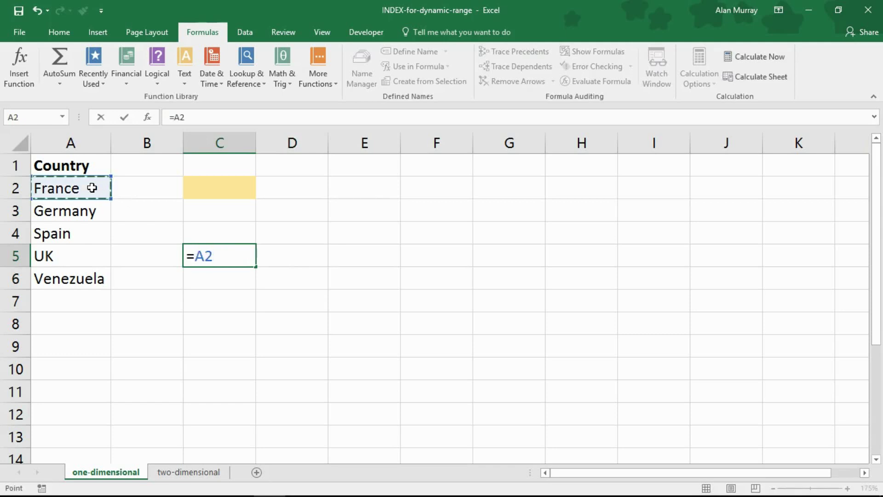
pyautogui.press('F4')
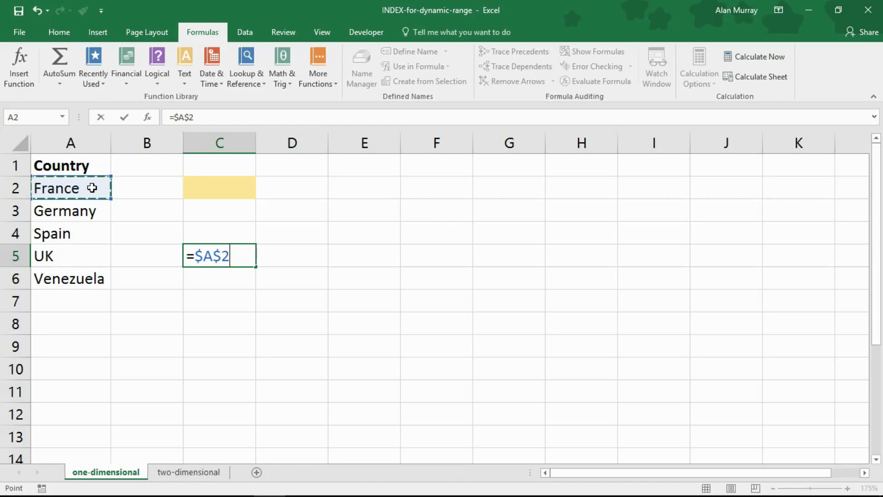
pyautogui.press('F8')
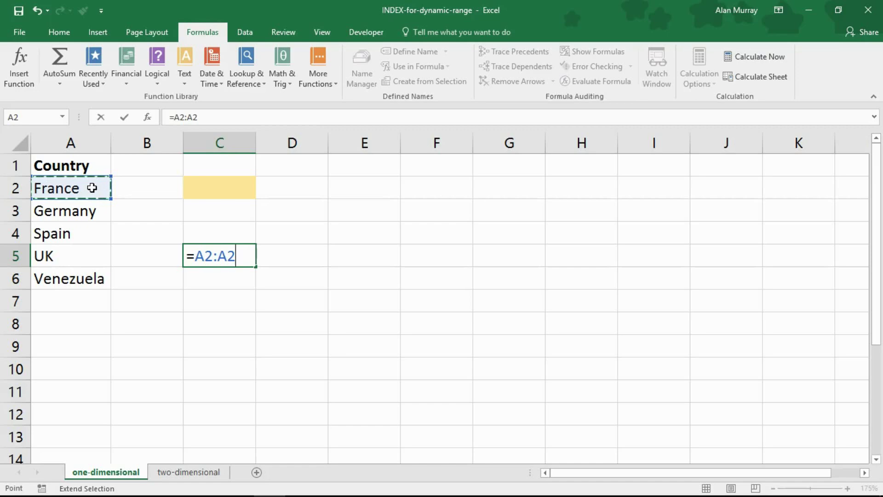
pyautogui.press('BackSpace')
pyautogui.press('BackSpace')
pyautogui.click(206, 255)
pyautogui.press('F4')
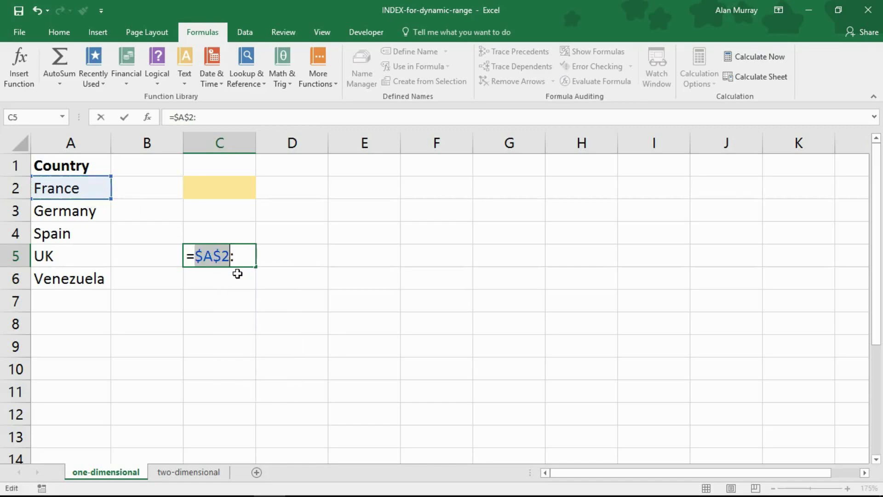
pyautogui.click(249, 257)
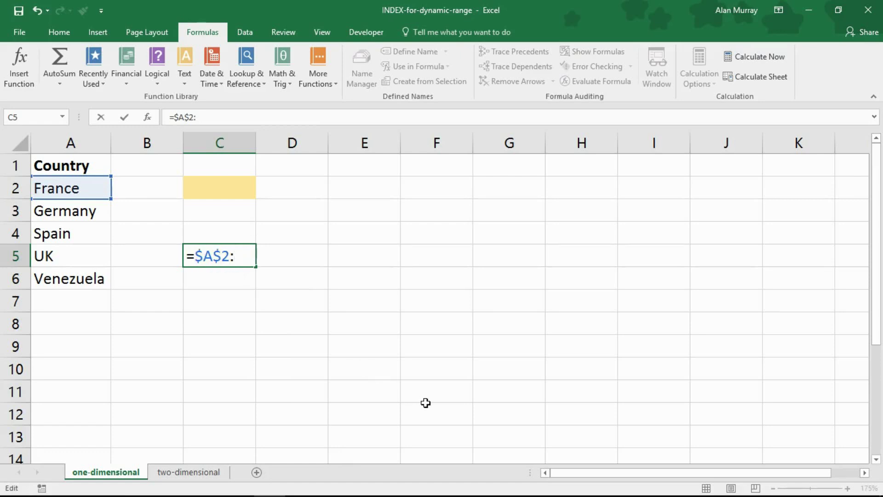
pyautogui.write('INDEX')
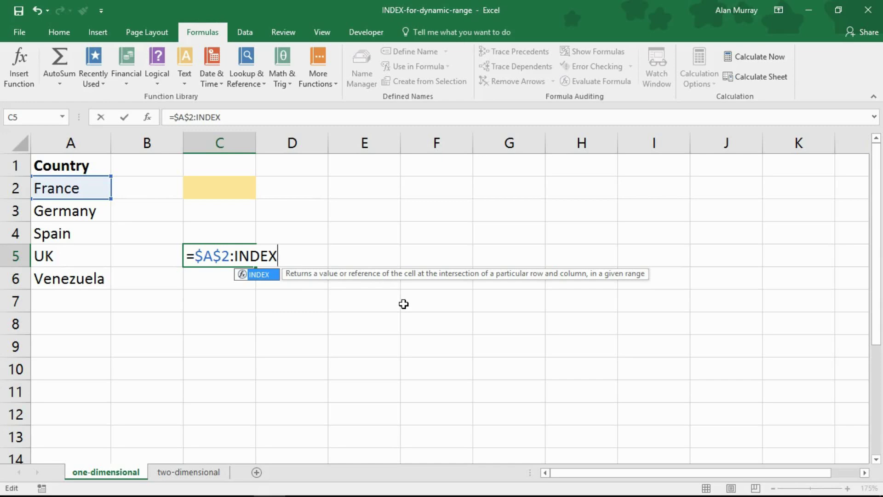
# Complete the C5 formula as =$A$2:INDEX($A:$A,COUNTA($A:$A)).
pyautogui.write('(')
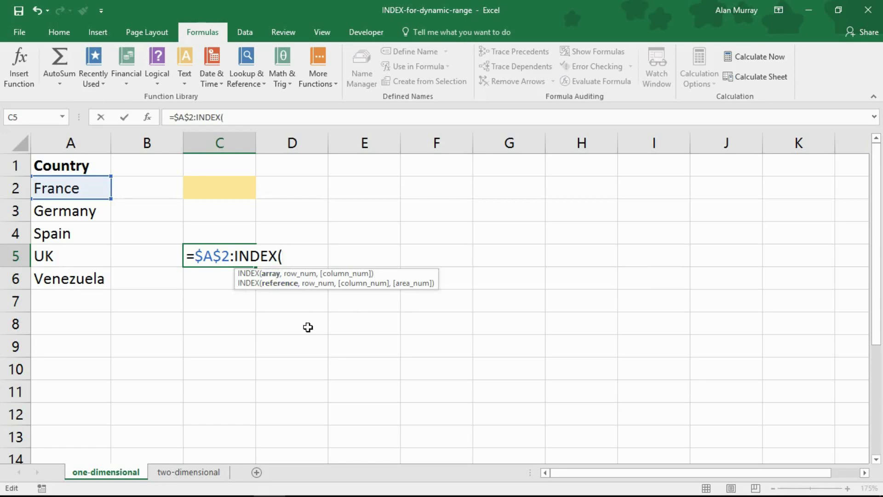
pyautogui.write('$A:$A')
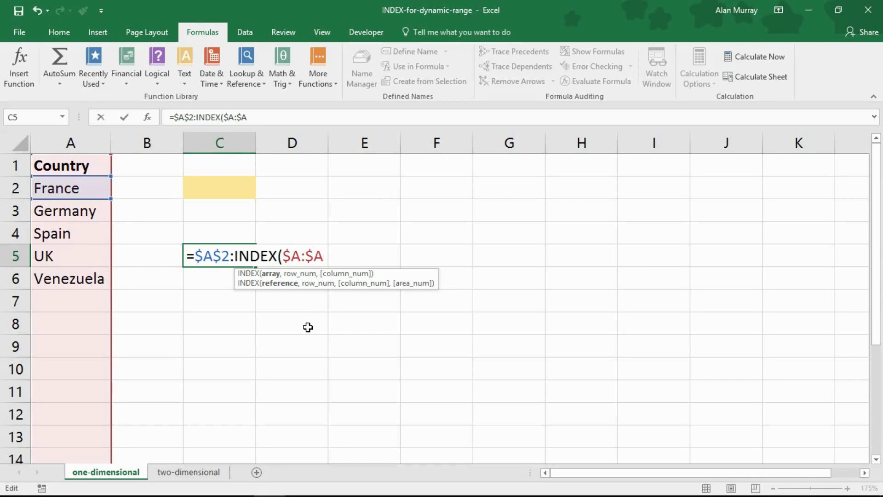
pyautogui.write(',')
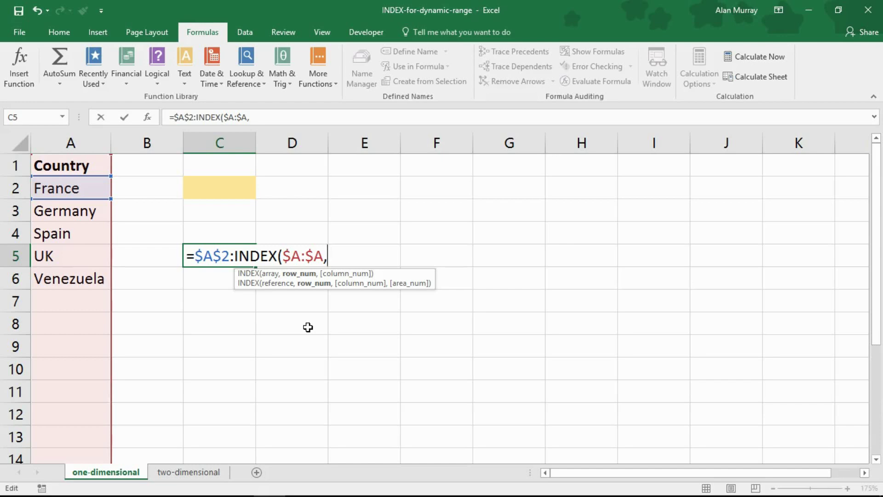
pyautogui.write('COU')
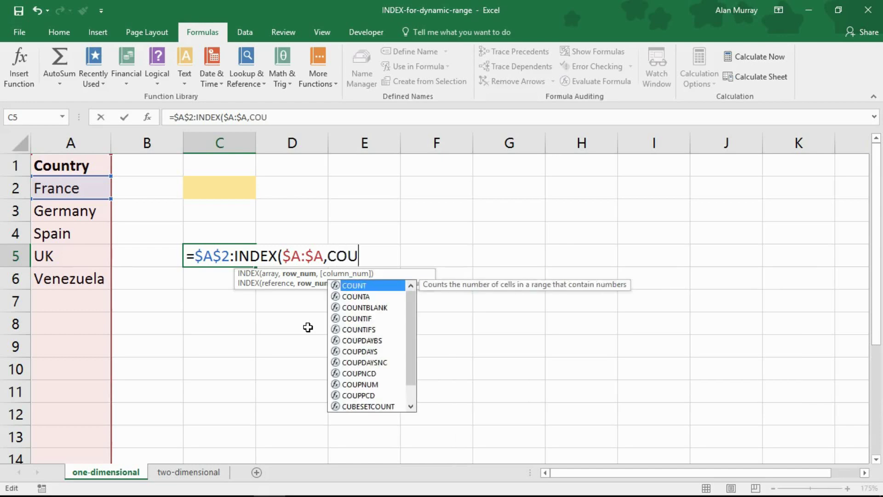
pyautogui.write('NTA')
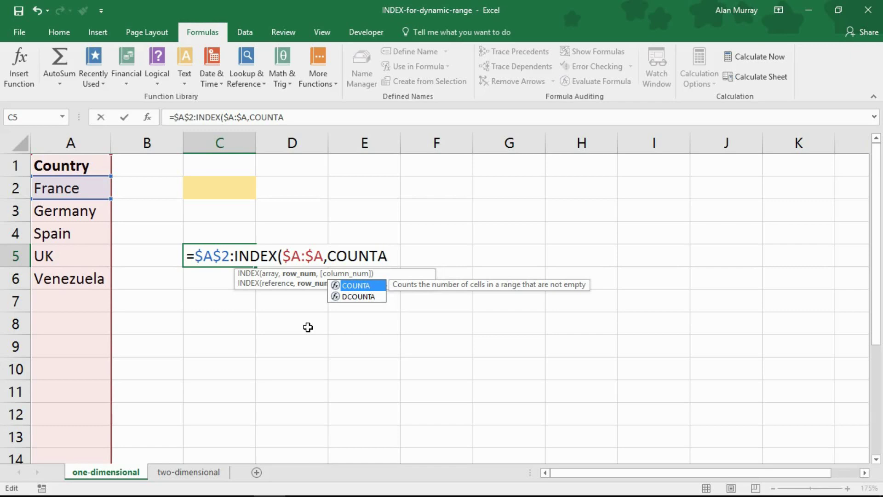
pyautogui.write('(')
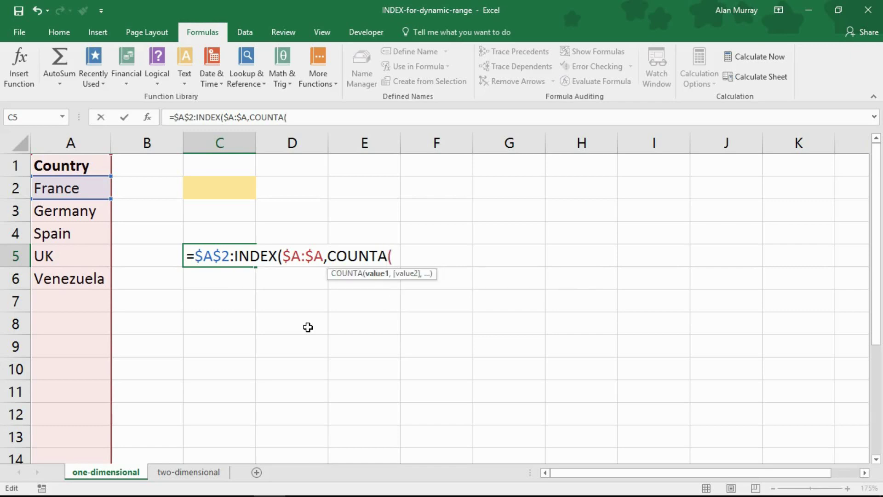
pyautogui.write('$A:$')
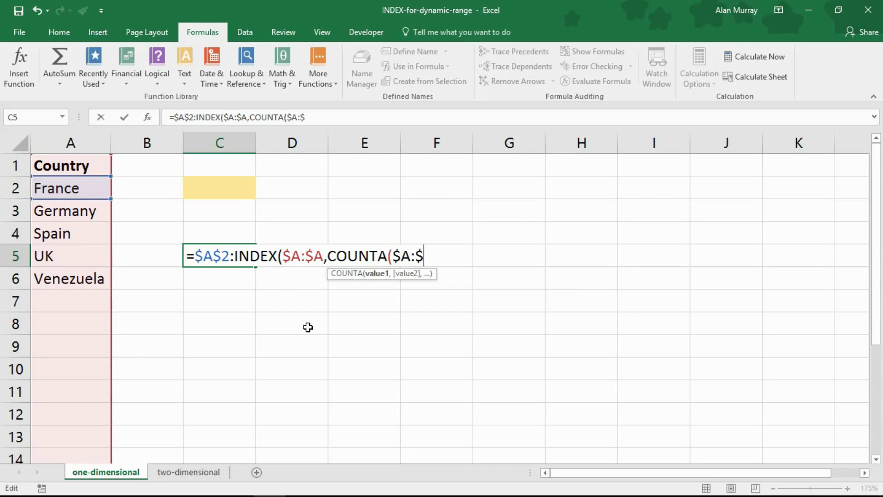
pyautogui.write('A')
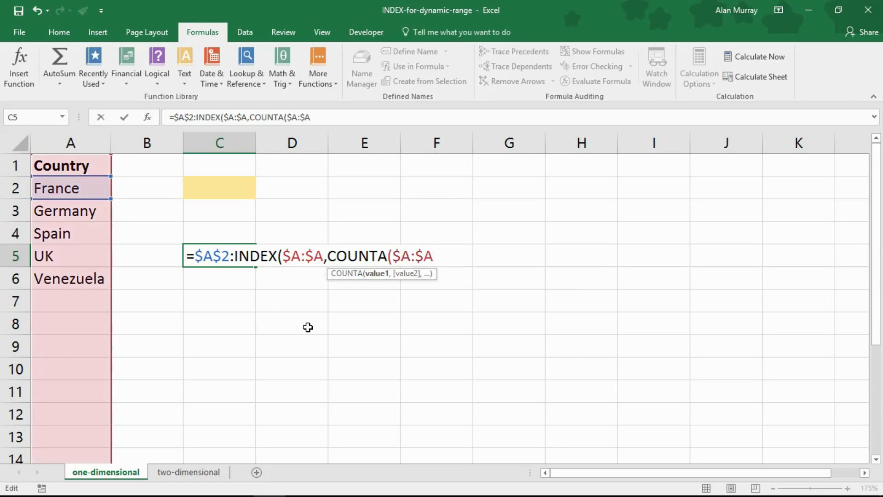
pyautogui.write(')')
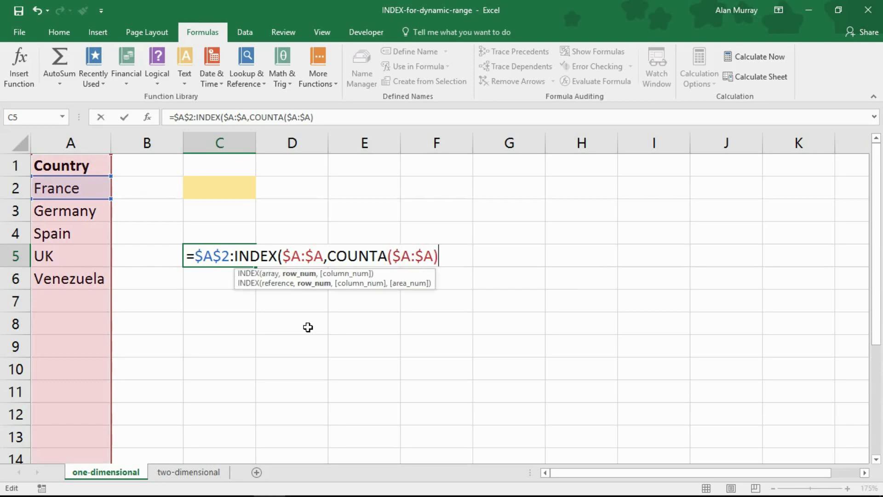
pyautogui.write(')')
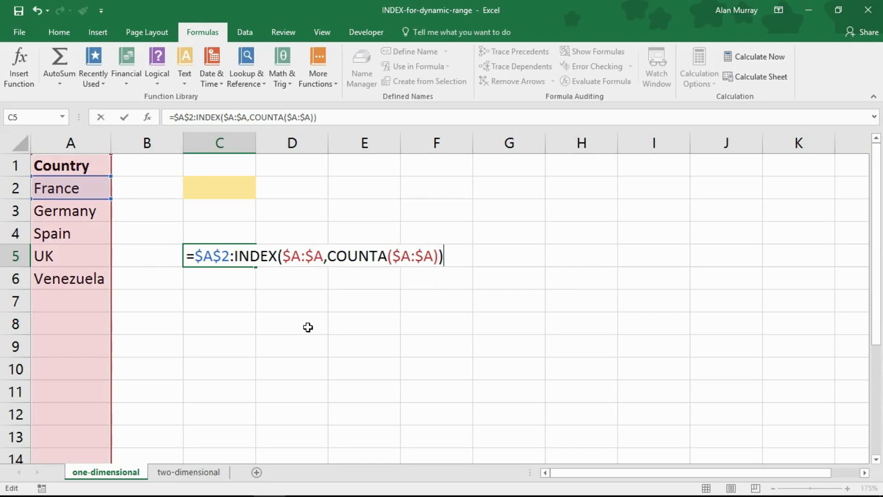
# Highlight the $A$2, INDEX and COUNTA parts of the formula to explain them.
pyautogui.moveTo(194, 256); pyautogui.dragTo(228, 255)
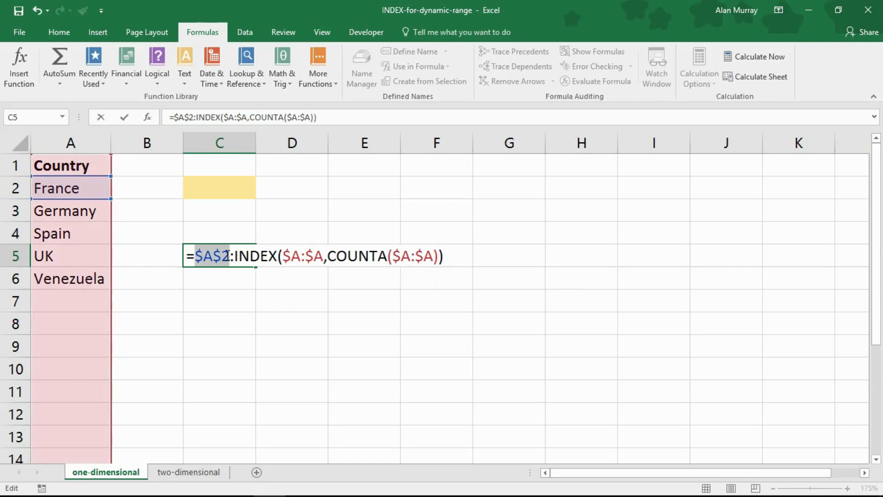
pyautogui.click(236, 257)
pyautogui.moveTo(238, 257); pyautogui.dragTo(446, 257)
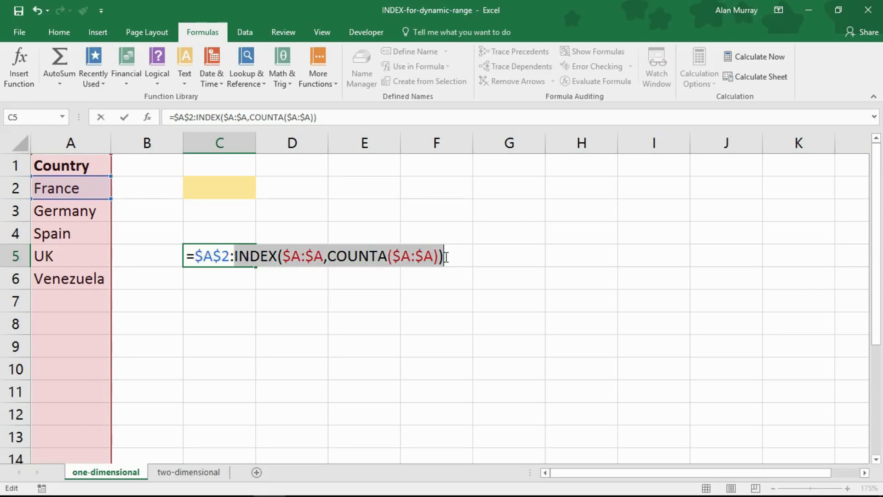
pyautogui.moveTo(327, 257); pyautogui.dragTo(438, 257)
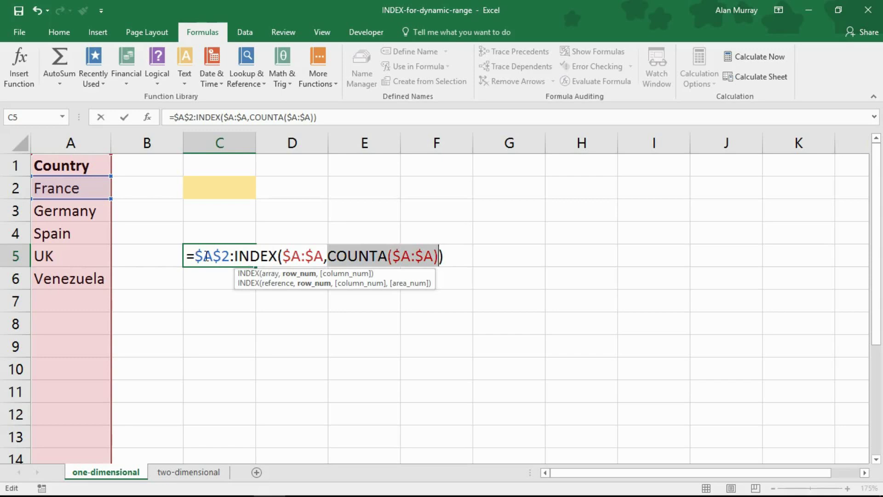
pyautogui.moveTo(186, 257); pyautogui.dragTo(445, 257)
pyautogui.hotkey('ctrl', 'c')
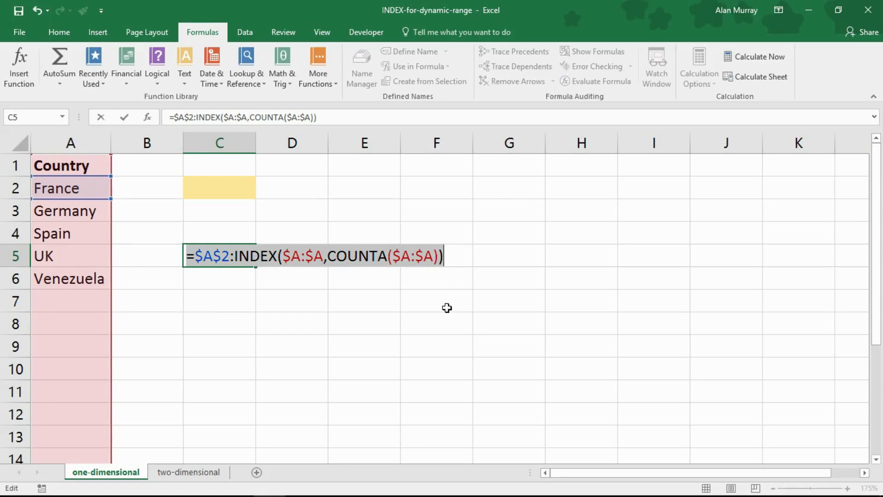
# Define the name countries as =$A$2:INDEX($A:$A,COUNTA($A:$A)), leaving C5 empty.
pyautogui.press('Escape')
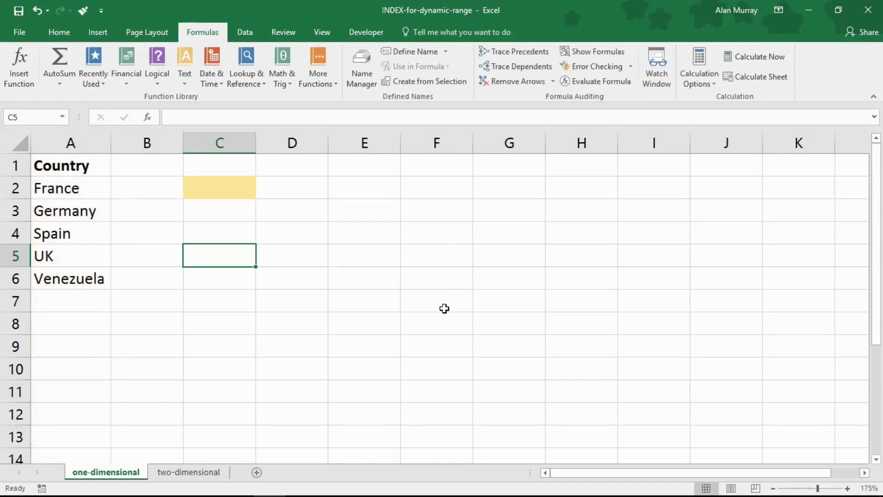
pyautogui.click(411, 57)
pyautogui.write('countrie')
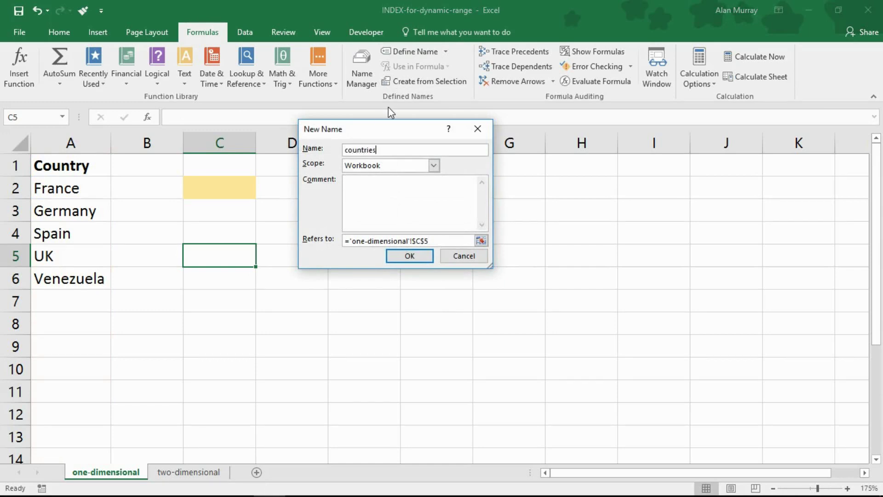
pyautogui.write('s')
pyautogui.moveTo(440, 240); pyautogui.dragTo(342, 243)
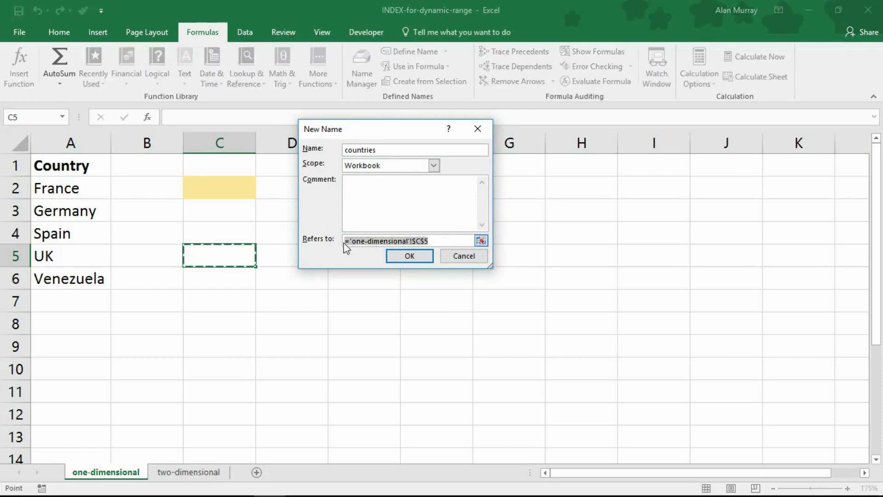
pyautogui.hotkey('ctrl', 'v')
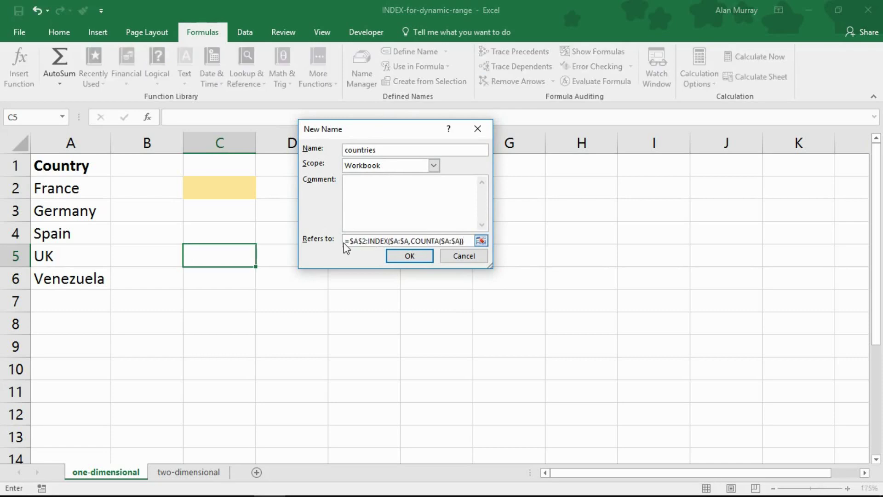
pyautogui.click(398, 256)
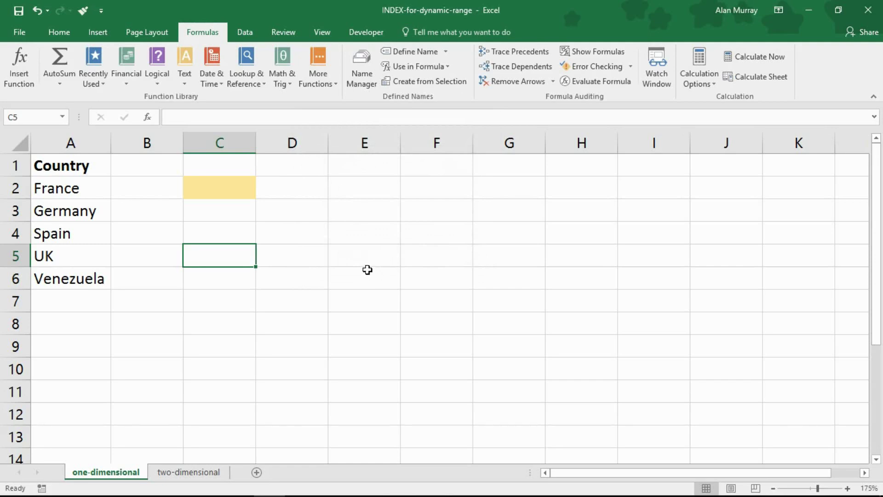
# Add List data validation to C2 with source =countries and check its dropdown.
pyautogui.click(213, 189)
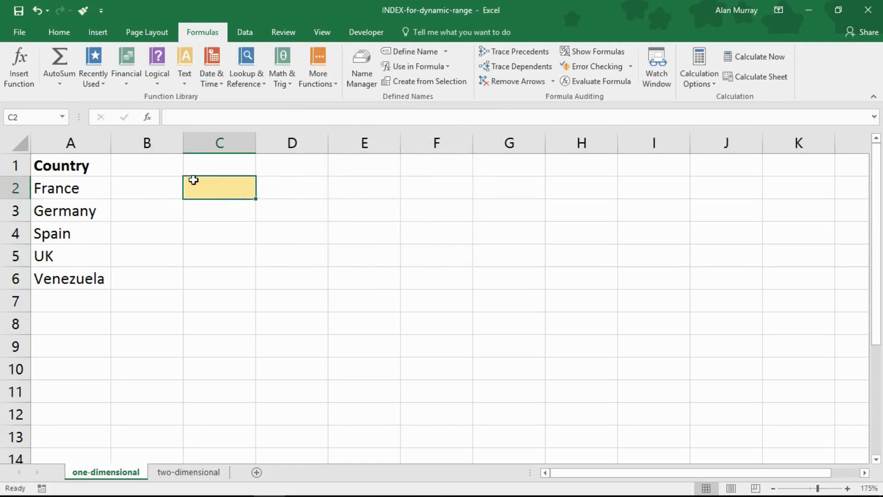
pyautogui.click(252, 40)
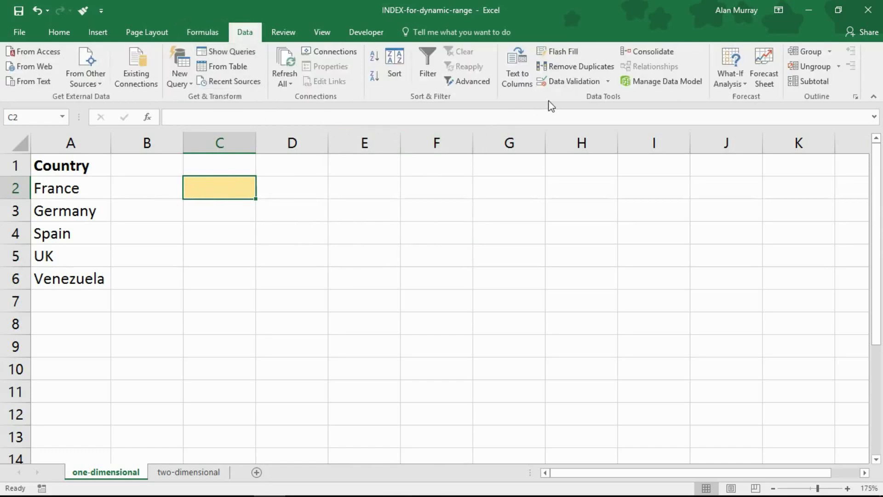
pyautogui.click(568, 83)
pyautogui.click(378, 166)
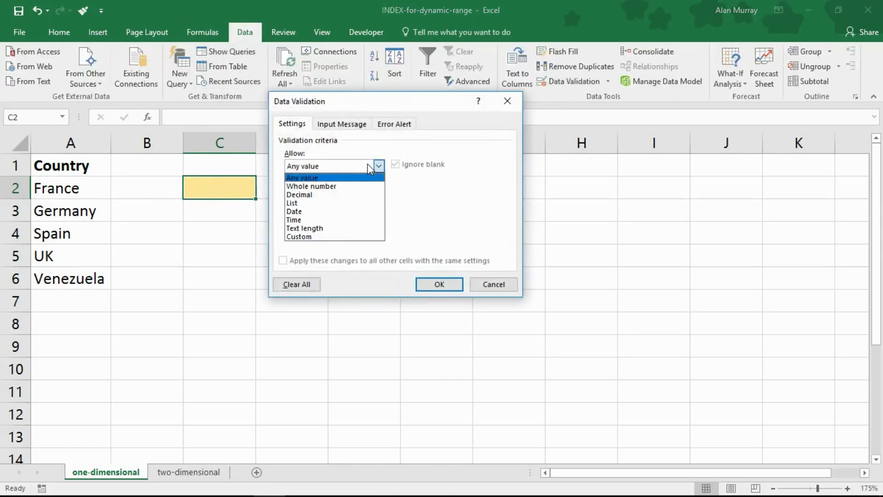
pyautogui.click(327, 203)
pyautogui.click(332, 219)
pyautogui.write('=cou')
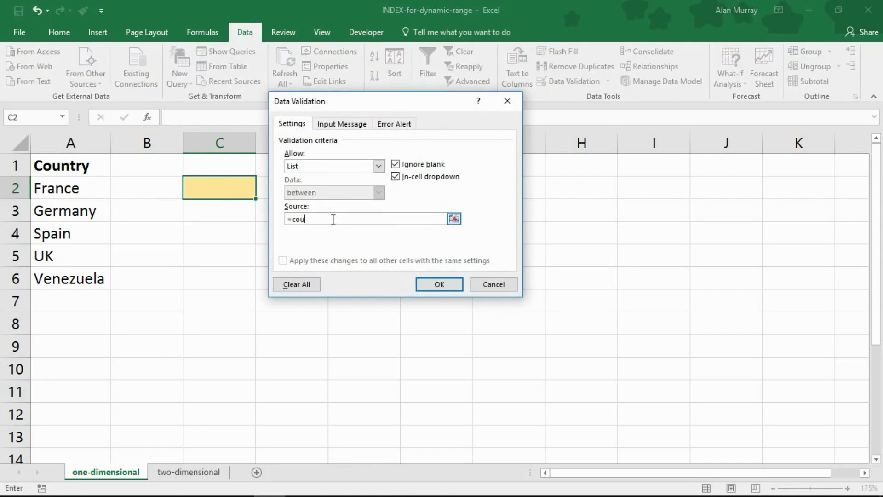
pyautogui.write('ntries')
pyautogui.click(423, 279)
pyautogui.click(263, 196)
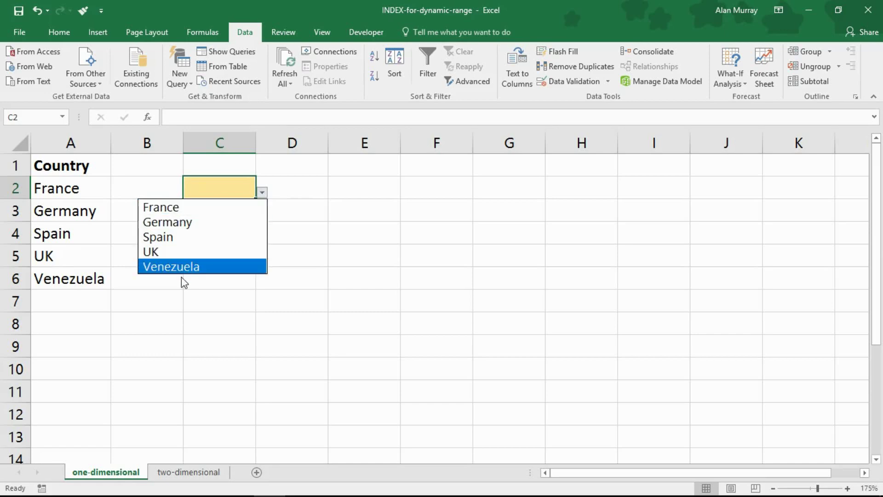
# Enter Italy below Venezuela and confirm it now appears in C2's dropdown.
pyautogui.click(193, 278)
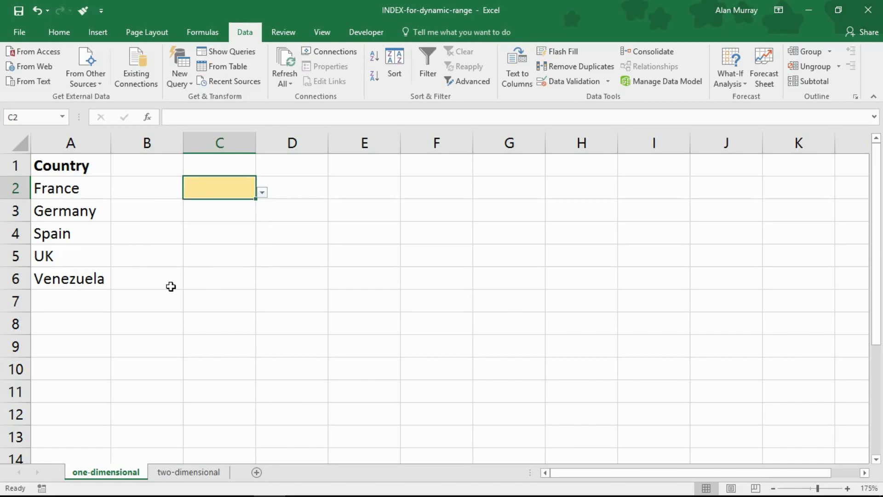
pyautogui.click(101, 304)
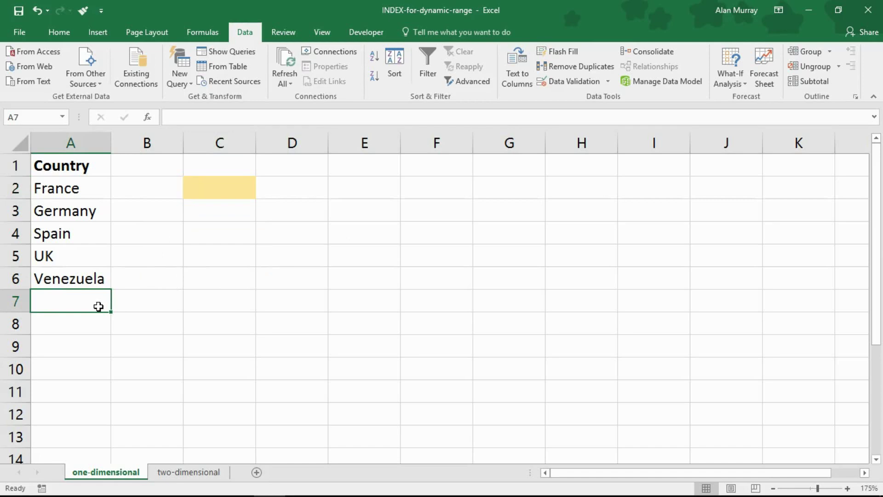
pyautogui.write('It')
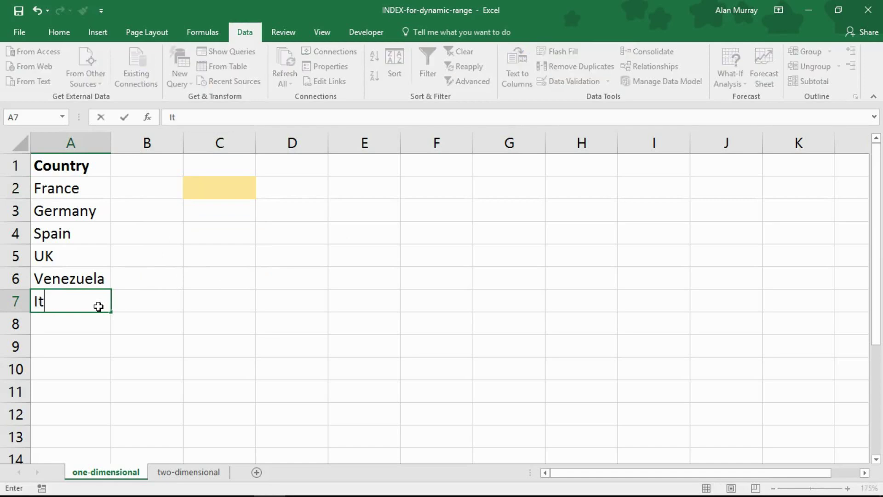
pyautogui.write('aly')
pyautogui.press('Return')
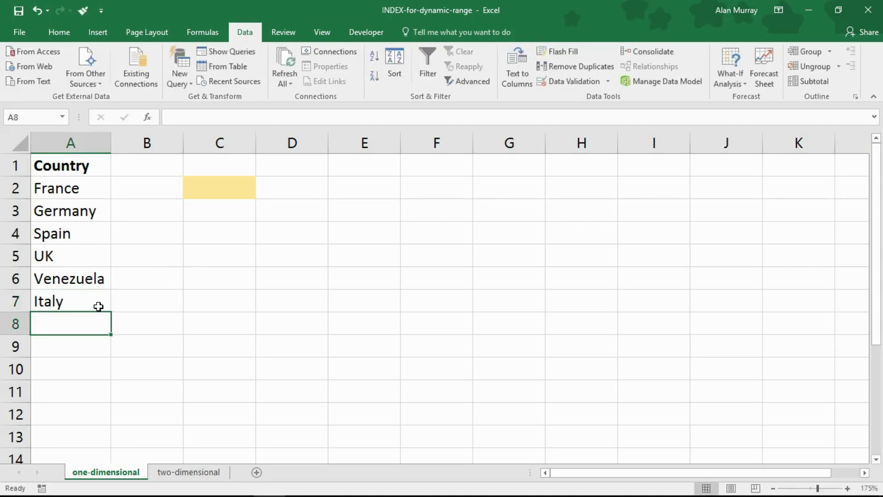
pyautogui.click(215, 193)
pyautogui.click(259, 193)
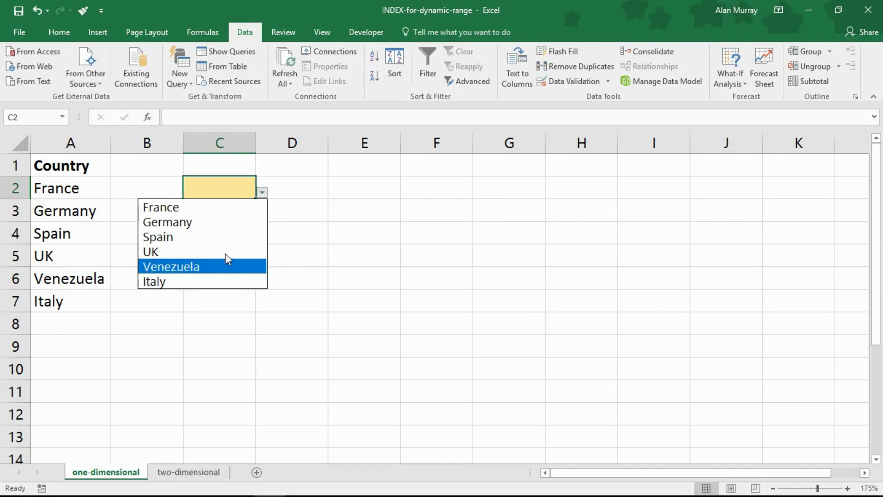
pyautogui.click(287, 217)
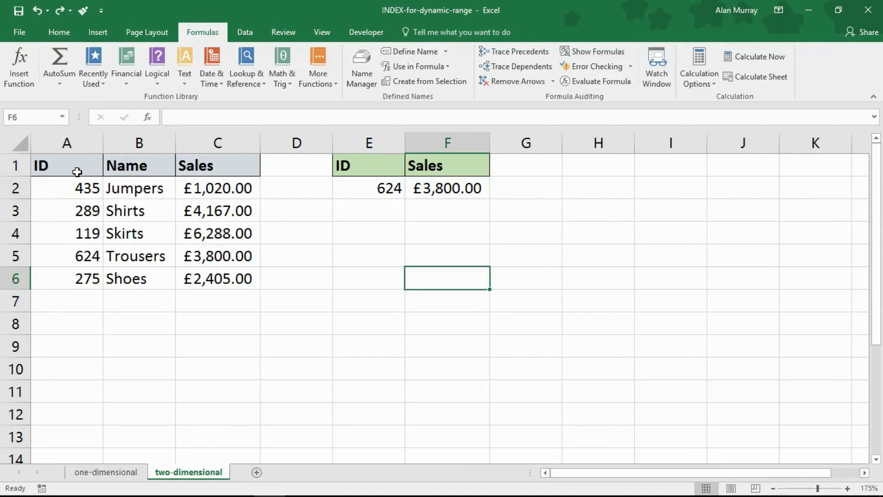
pyautogui.moveTo(76, 169); pyautogui.dragTo(219, 273)
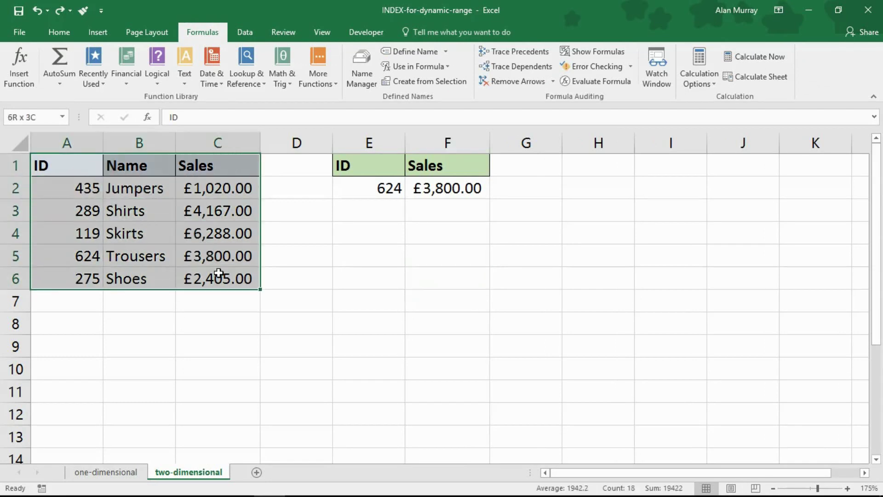
pyautogui.click(346, 296)
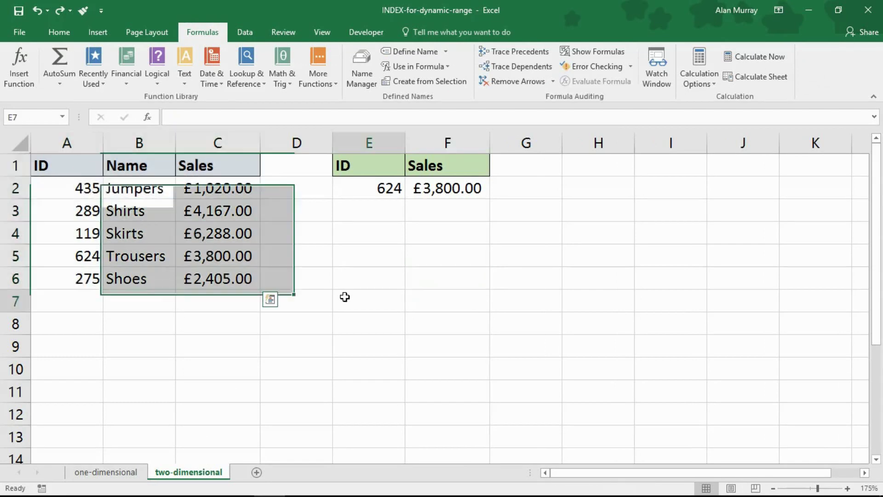
pyautogui.doubleClick(467, 193)
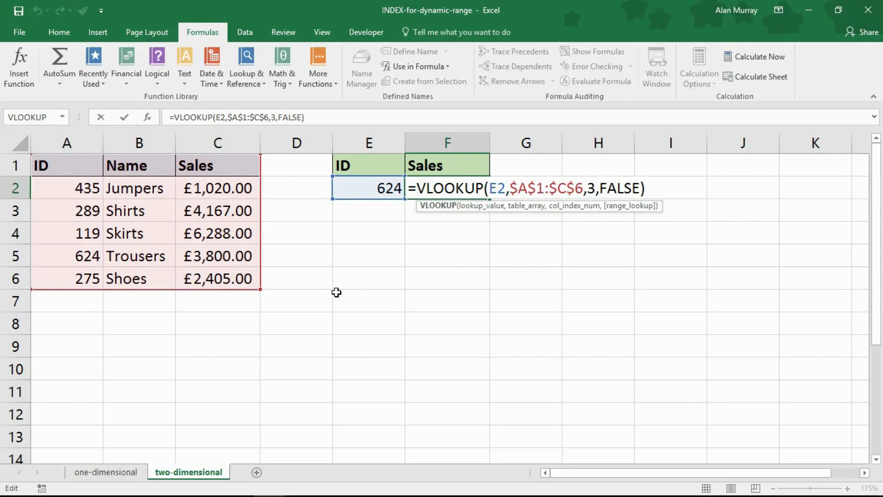
pyautogui.press('Escape')
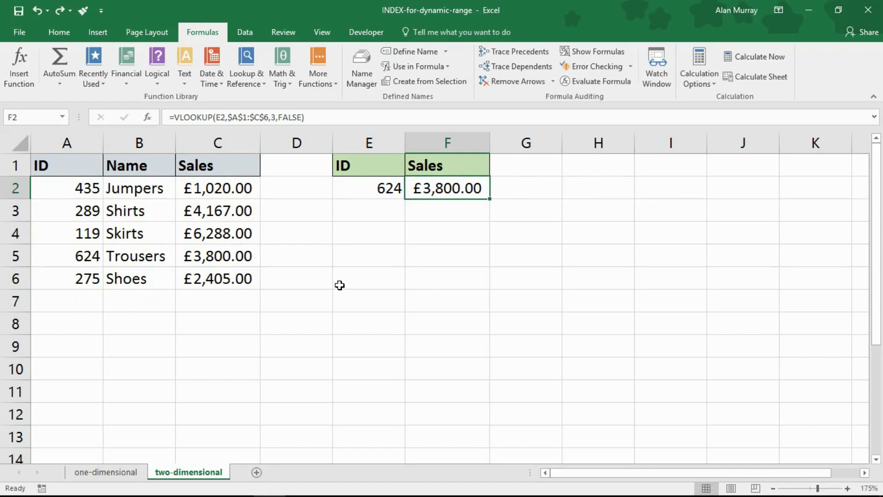
# Begin E6's formula as =$A$1:INDEX($1:$1048576, fixing a typo in $A$1.
pyautogui.click(375, 282)
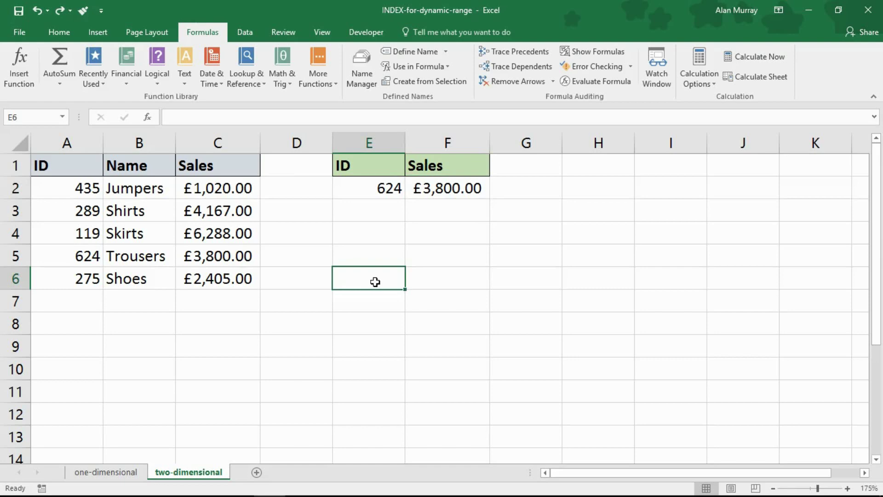
pyautogui.write('=')
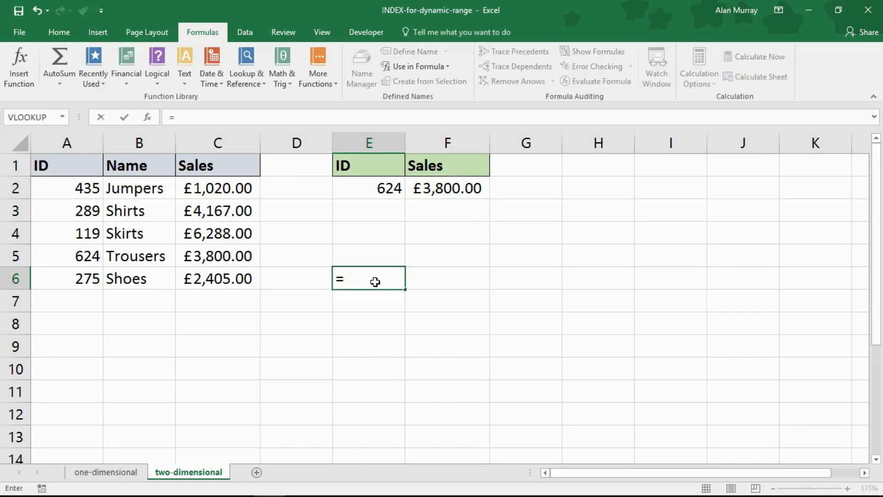
pyautogui.write('$')
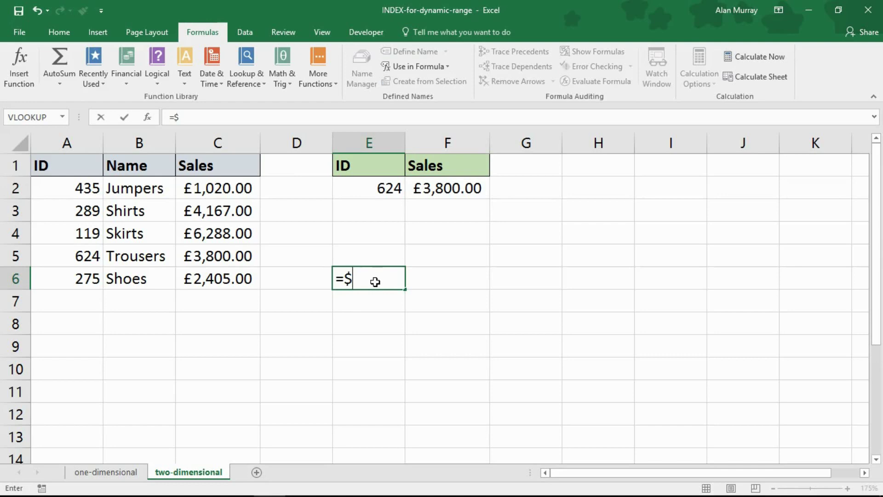
pyautogui.write('A$!')
pyautogui.press('BackSpace')
pyautogui.write('1')
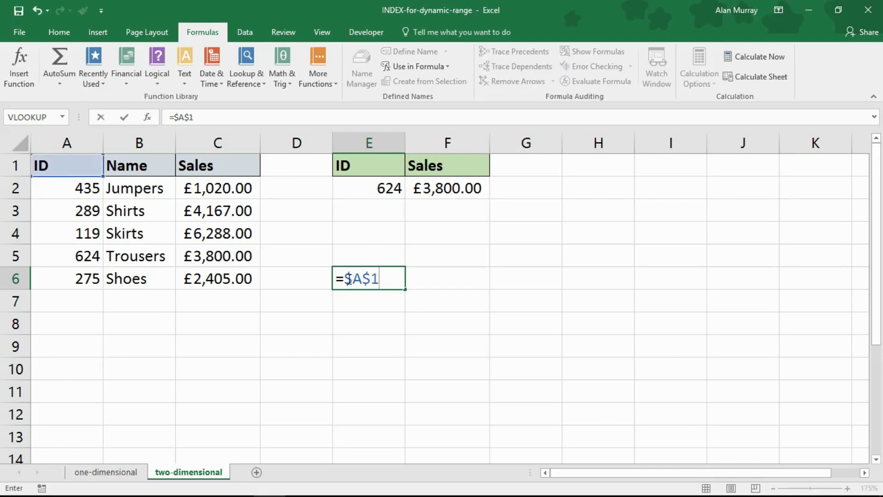
pyautogui.moveTo(344, 278); pyautogui.dragTo(379, 278)
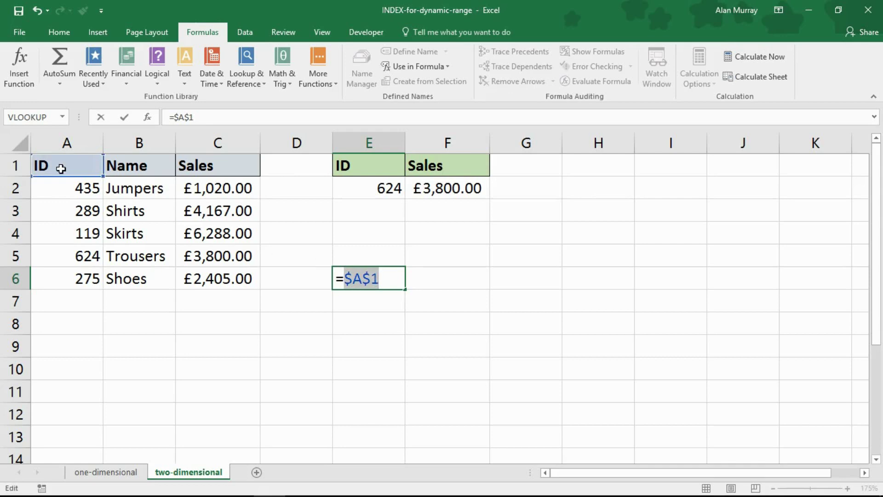
pyautogui.click(392, 287)
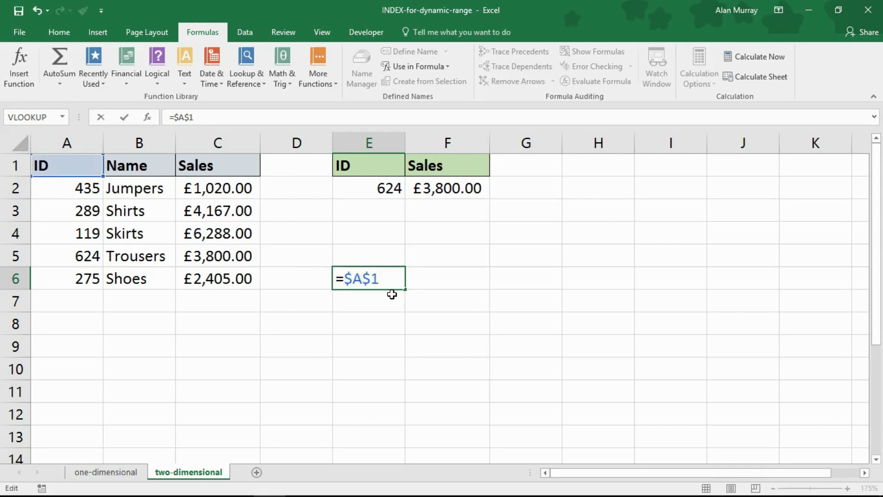
pyautogui.write(':')
pyautogui.write('INDEX')
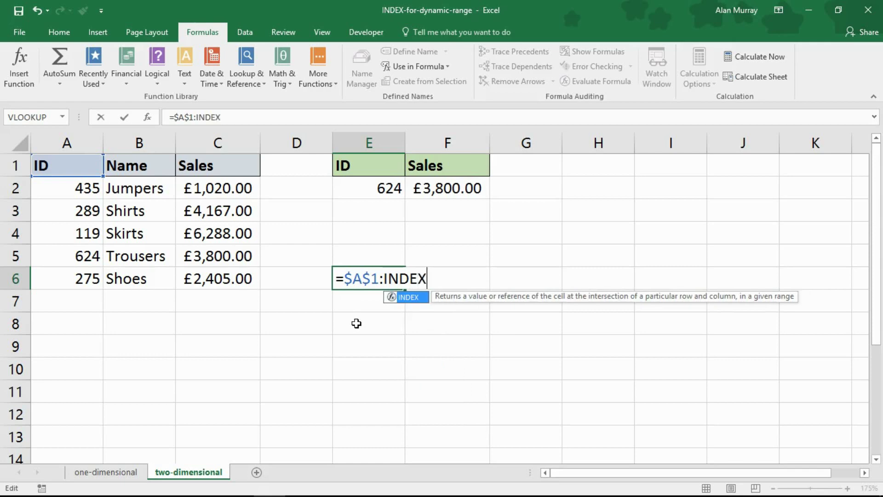
pyautogui.write('(')
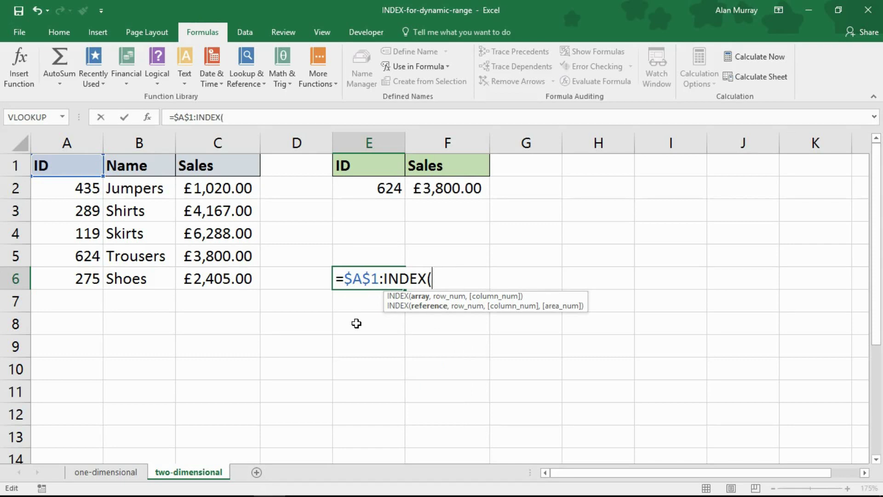
pyautogui.write('$1:$1')
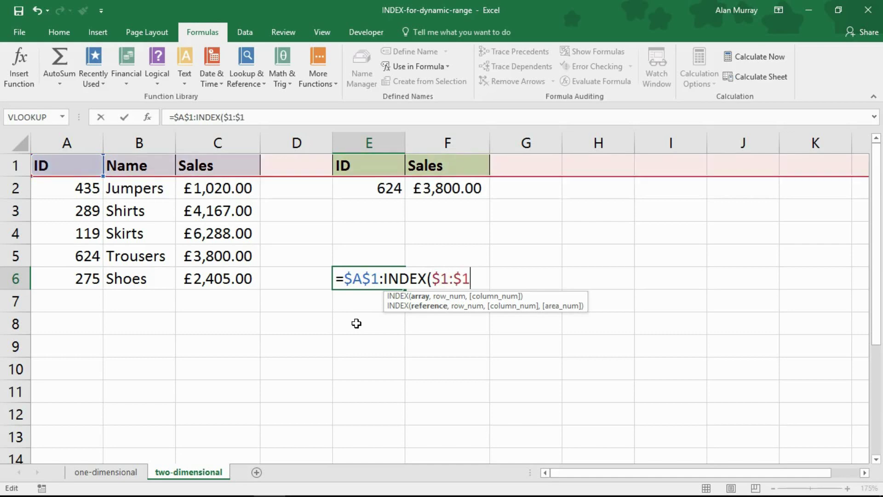
pyautogui.write('0485')
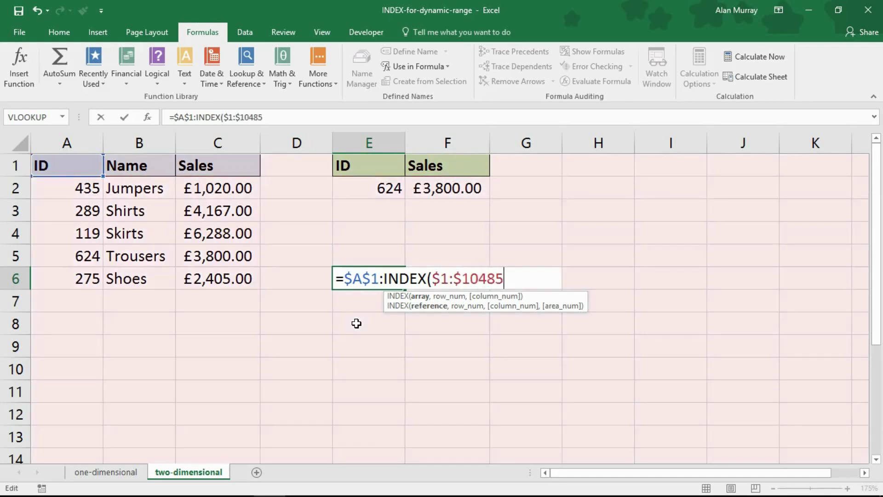
pyautogui.write('76')
# Finish E6's formula with the arguments COUNTA($A:$A) and COUNTA($1:$1).
pyautogui.write(',')
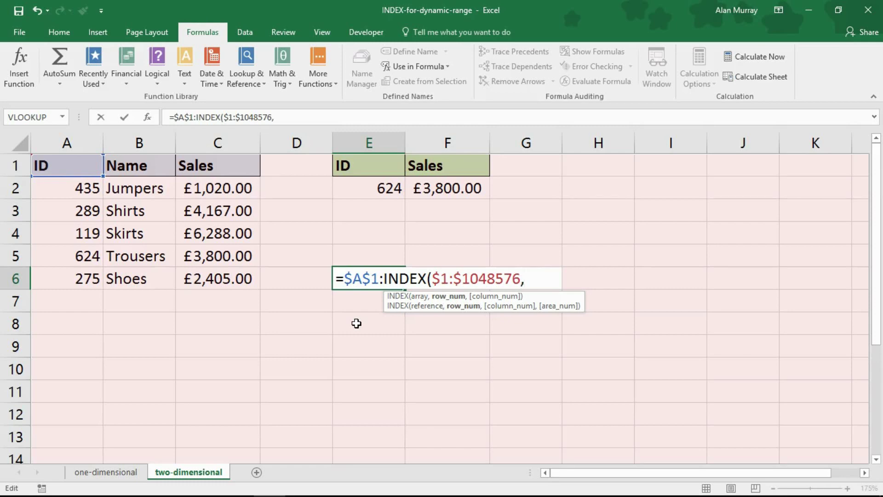
pyautogui.write('CO')
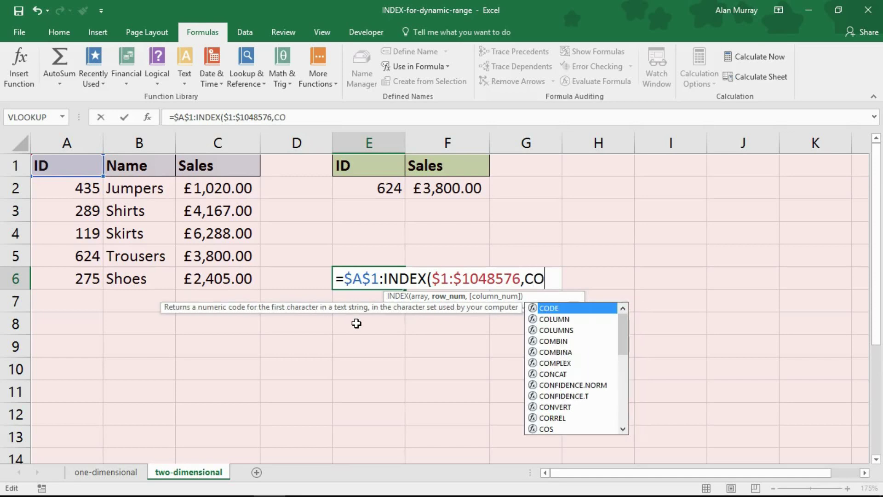
pyautogui.write('UNTA(')
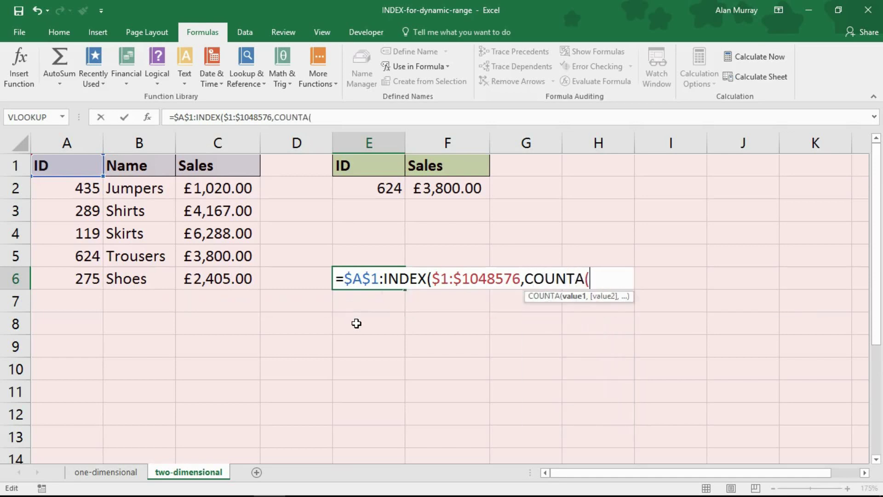
pyautogui.write('$A:$A),')
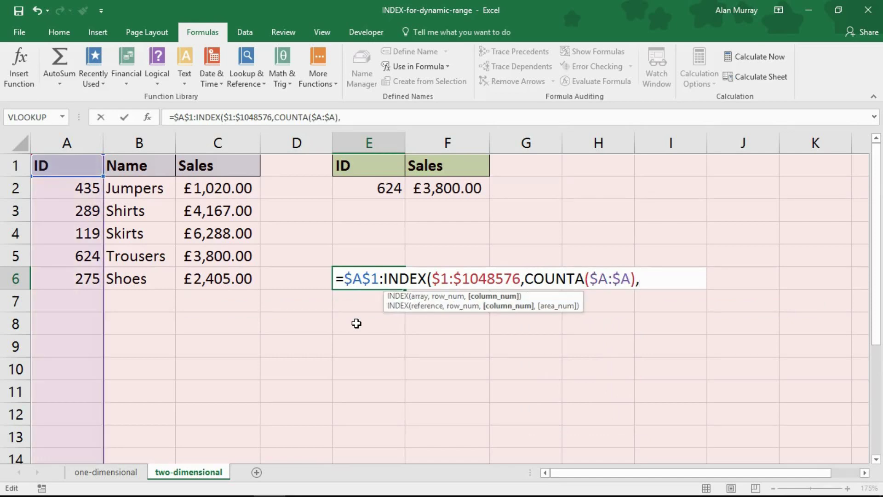
pyautogui.write('c')
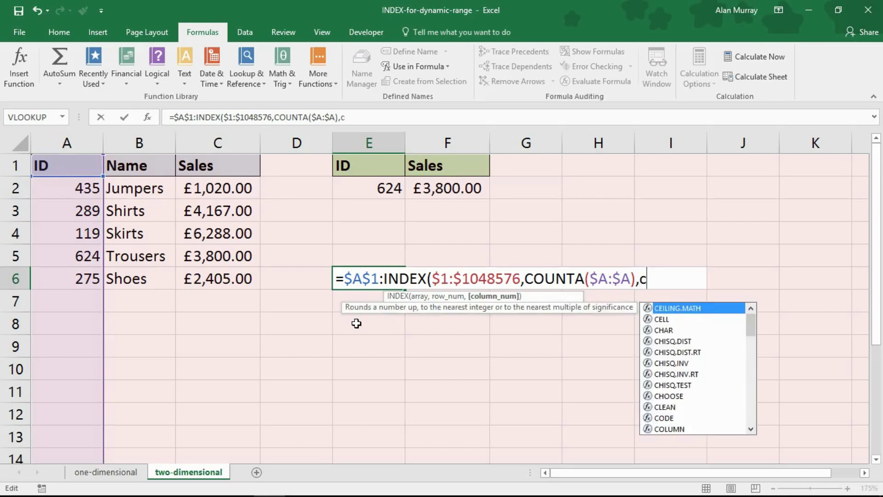
pyautogui.press('BackSpace')
pyautogui.write('COUNTA(')
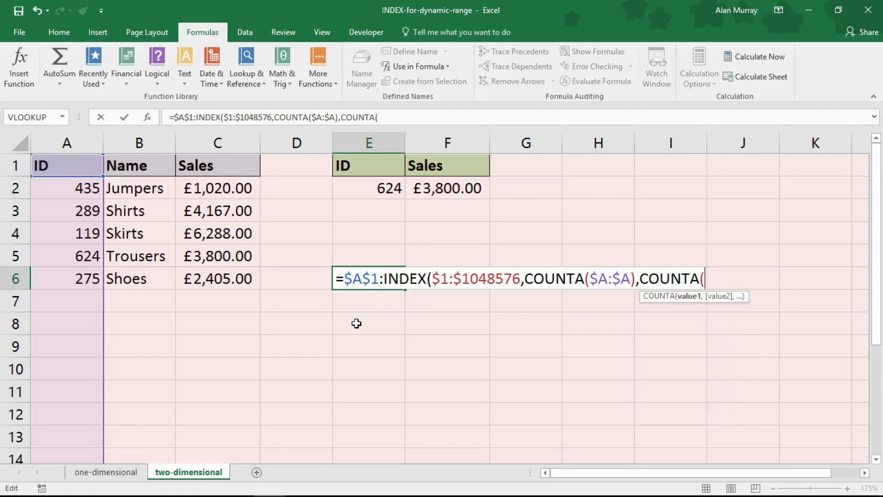
pyautogui.write('$1:')
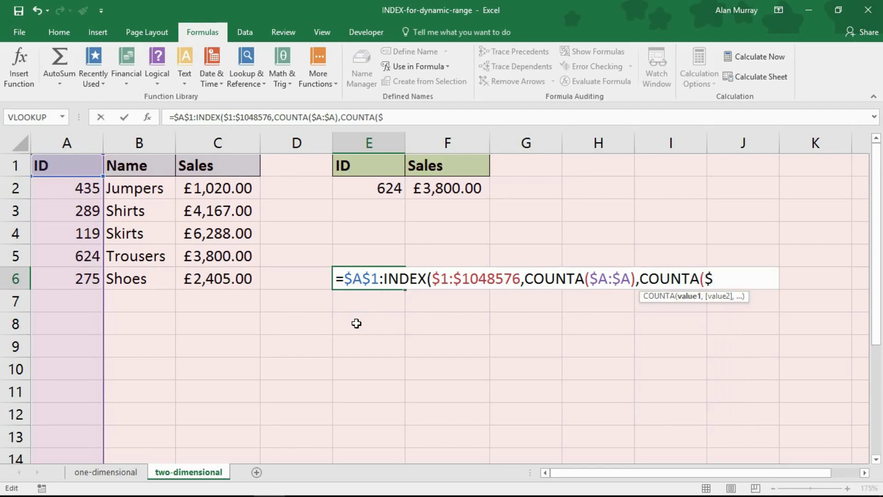
pyautogui.write('$1))')
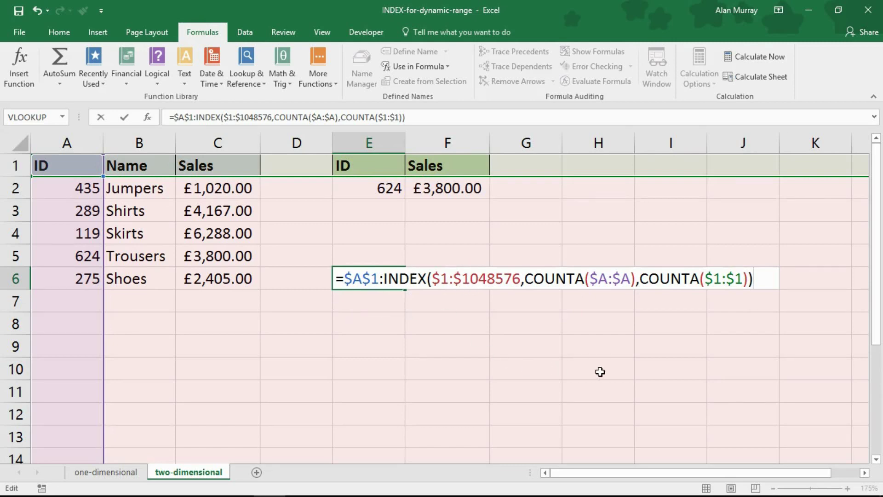
# Highlight the COUNTA and whole-sheet parts, then select the entire formula text.
pyautogui.moveTo(638, 279); pyautogui.dragTo(751, 280)
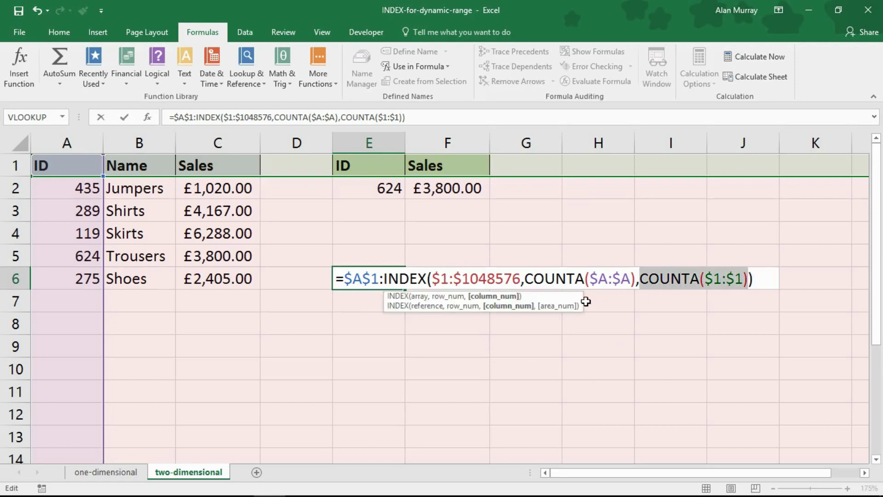
pyautogui.moveTo(432, 278); pyautogui.dragTo(520, 279)
pyautogui.click(524, 279)
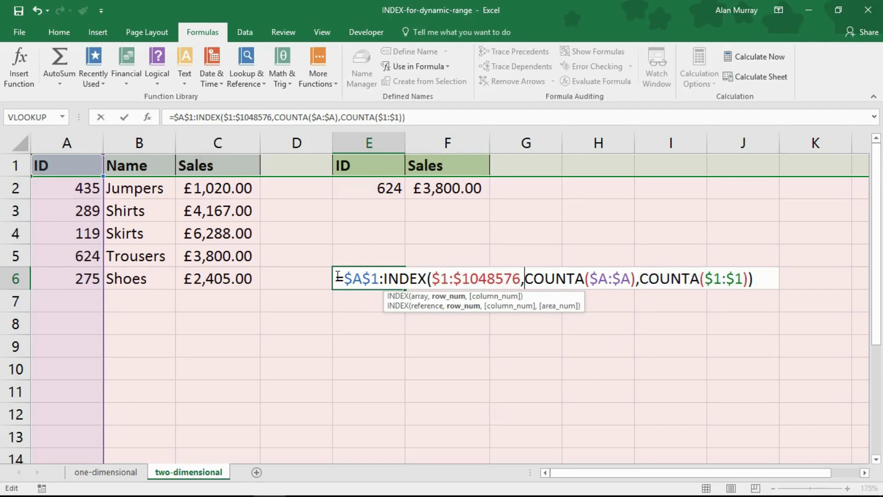
pyautogui.moveTo(336, 278); pyautogui.dragTo(753, 275)
pyautogui.hotkey('ctrl', 'c')
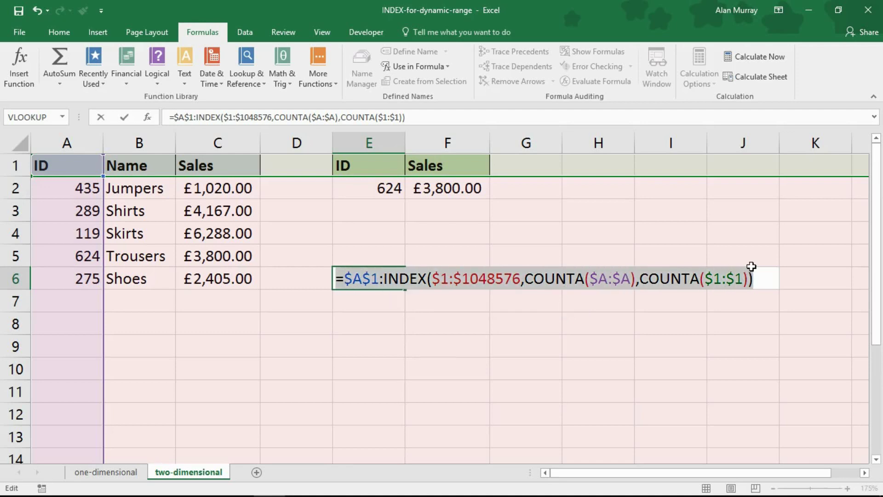
# Define the name sales using the pasted $A$1:INDEX/COUNTA formula, leaving E6 empty.
pyautogui.press('Escape')
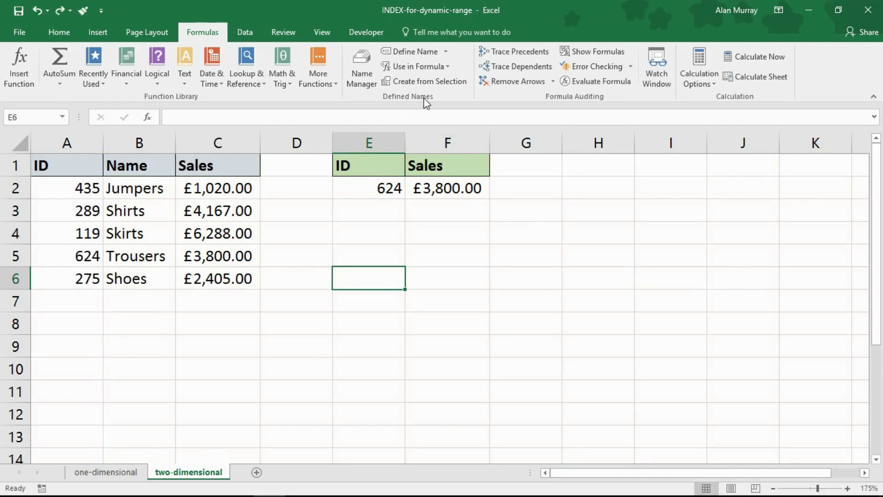
pyautogui.click(417, 50)
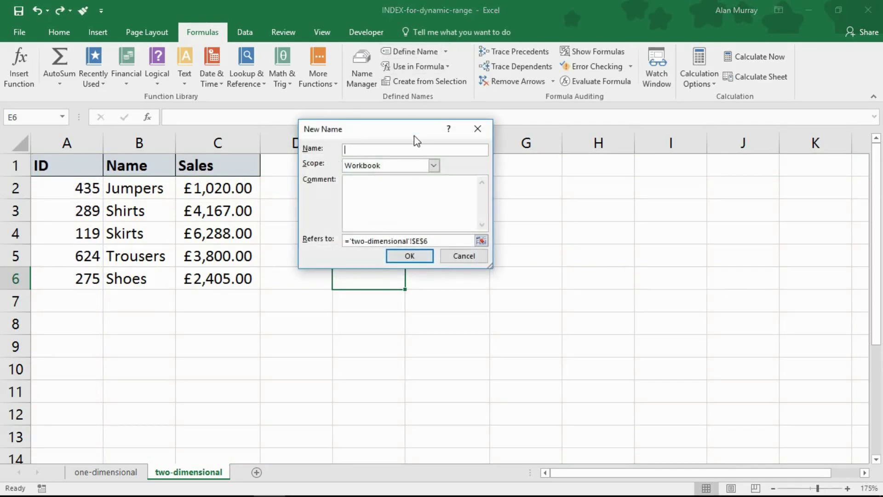
pyautogui.write('sales')
pyautogui.moveTo(449, 240); pyautogui.dragTo(343, 242)
pyautogui.hotkey('ctrl', 'v')
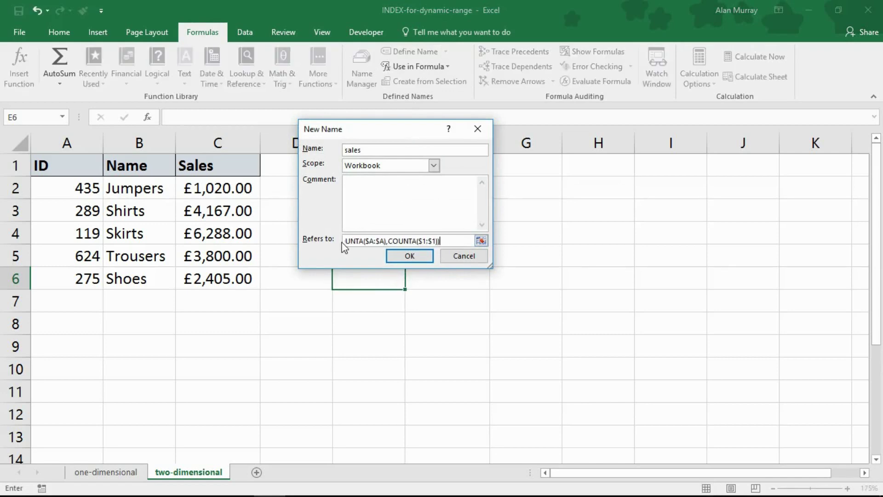
pyautogui.click(409, 257)
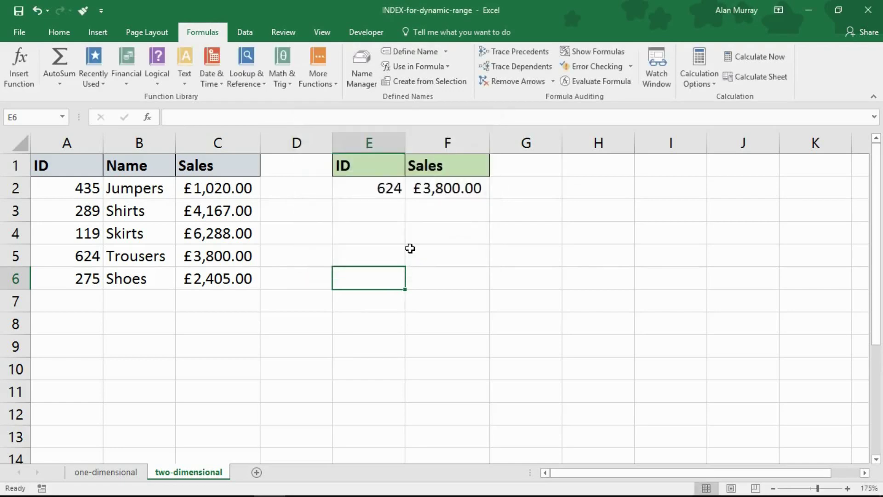
# Replace $A$1:$C$6 in F2's VLOOKUP with sales: =VLOOKUP(E2,sales,3,FALSE).
pyautogui.doubleClick(453, 189)
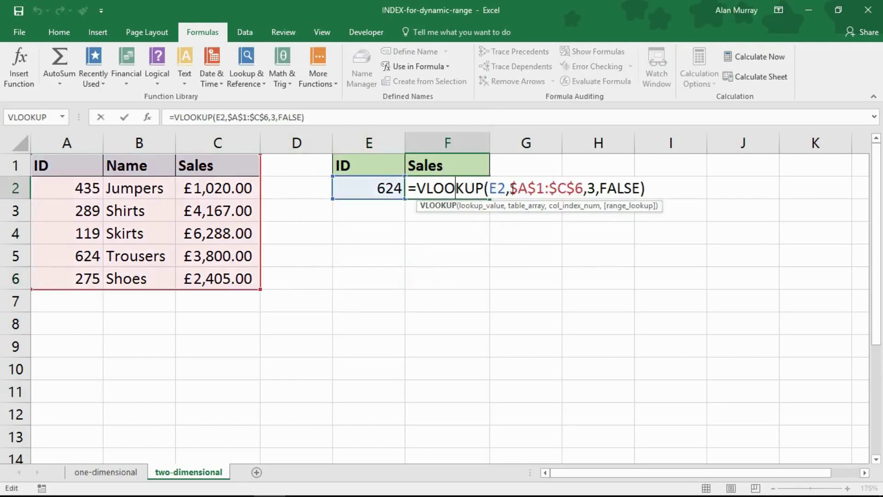
pyautogui.moveTo(509, 189); pyautogui.dragTo(582, 188)
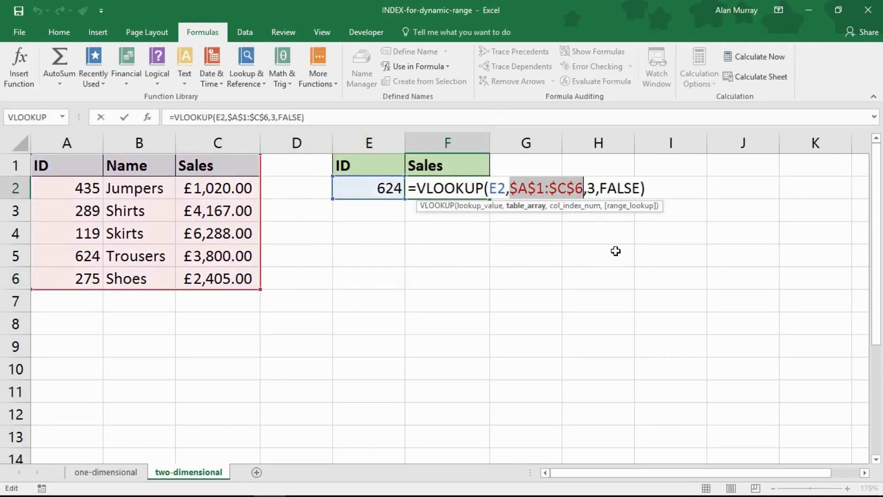
pyautogui.write('sales')
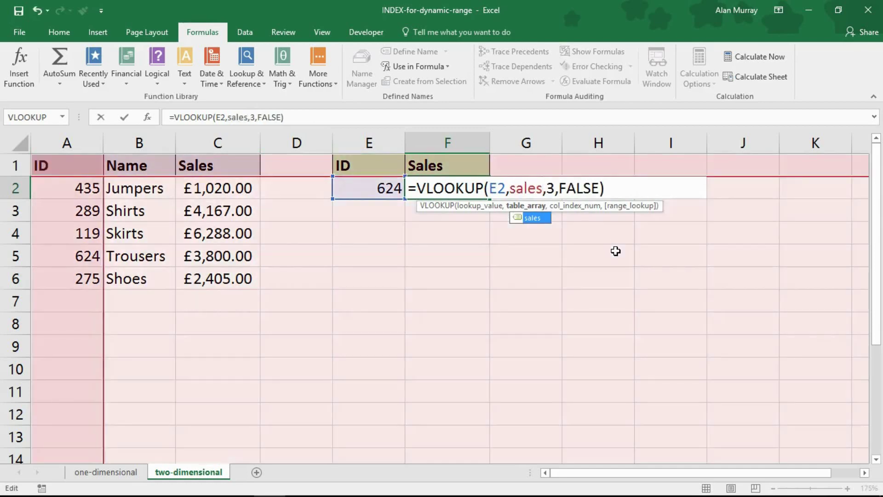
pyautogui.press('Return')
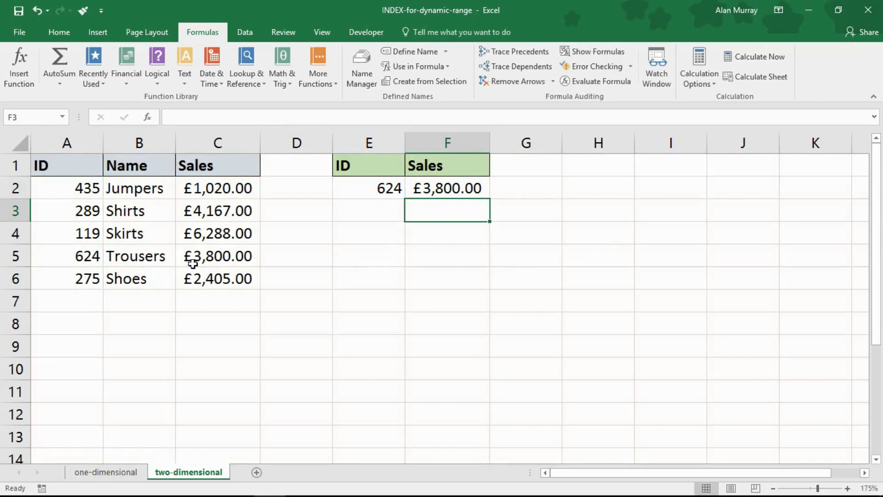
# Fill row 7 of the sales table with ID 142, Running Trainers and sales of 3000.
pyautogui.click(83, 302)
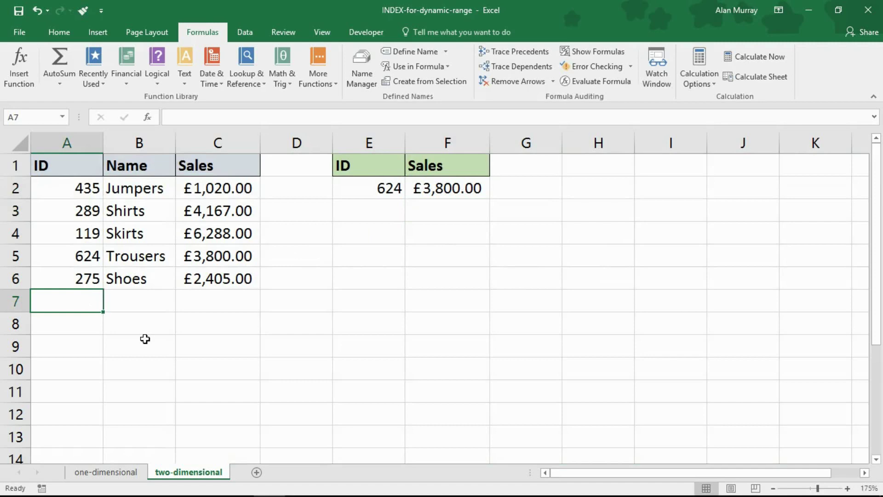
pyautogui.write('142')
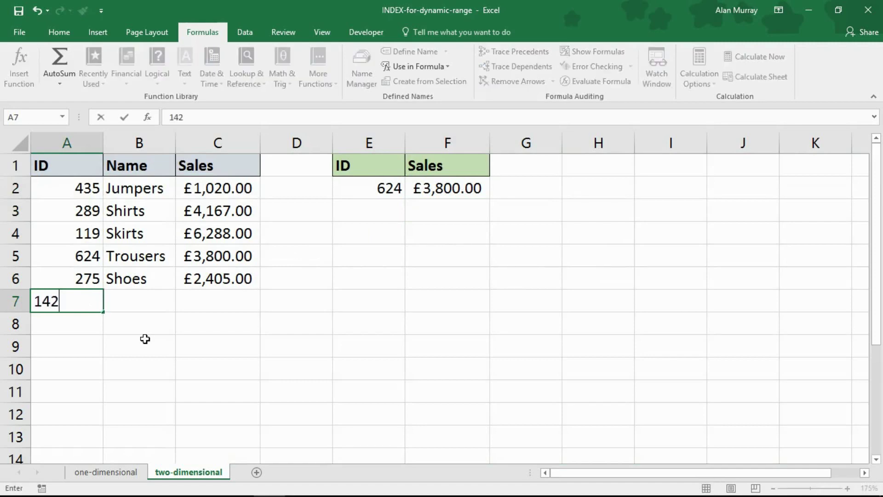
pyautogui.press('Tab')
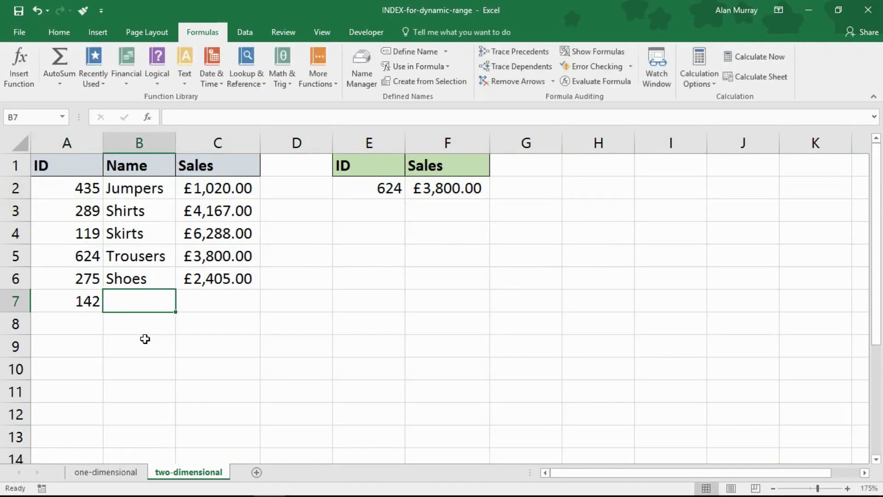
pyautogui.write('Running')
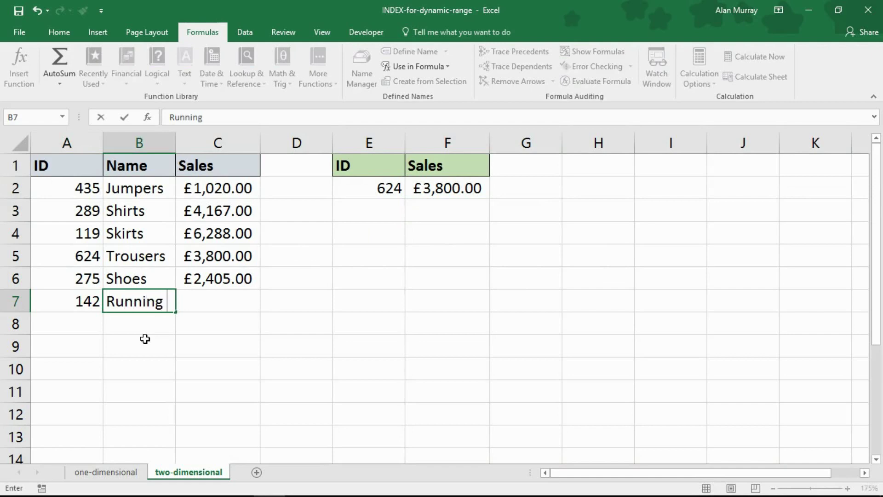
pyautogui.write(' Trainers')
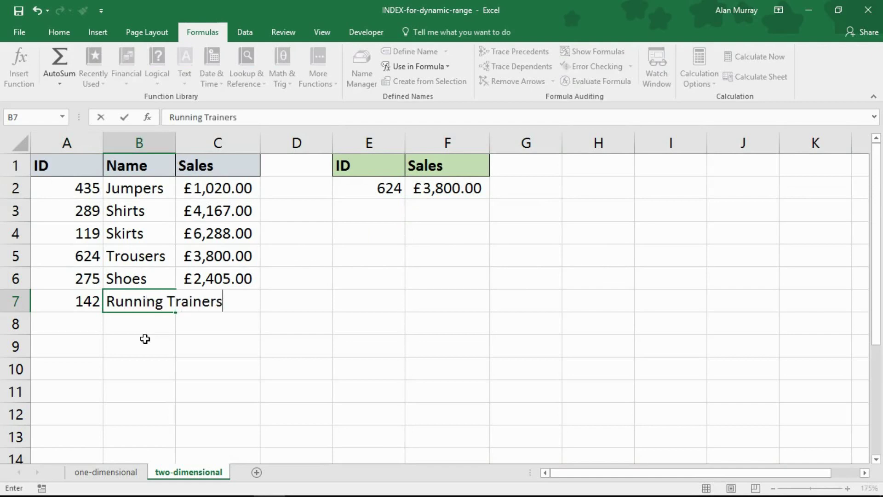
pyautogui.press('Tab')
pyautogui.write('3000')
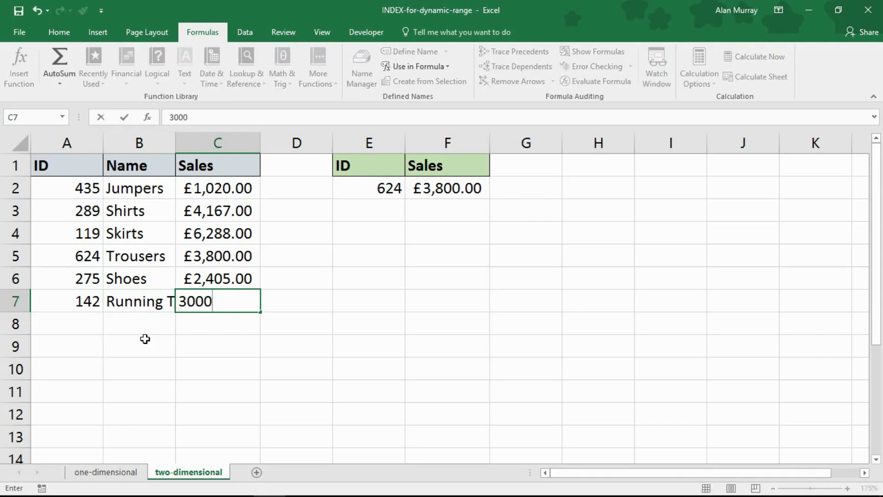
pyautogui.press('Return')
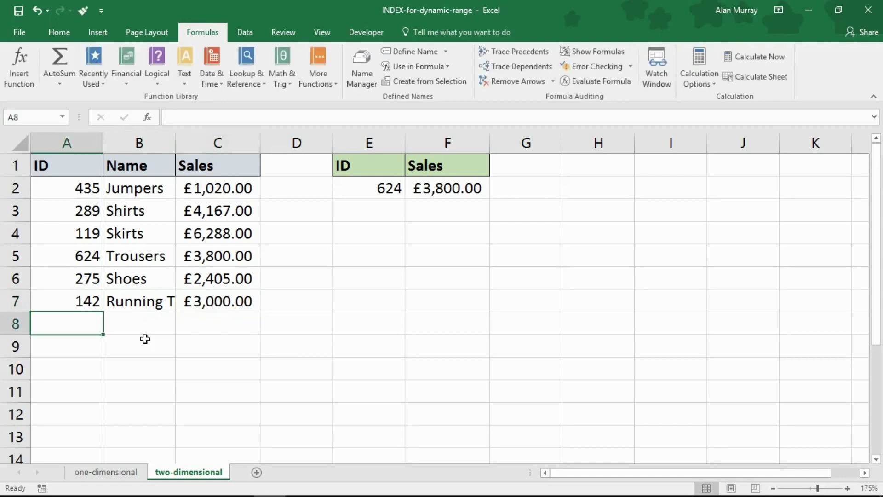
# Autofit column B to fit the new name and enter lookup ID 142 in E2.
pyautogui.doubleClick(175, 143)
pyautogui.click(439, 190)
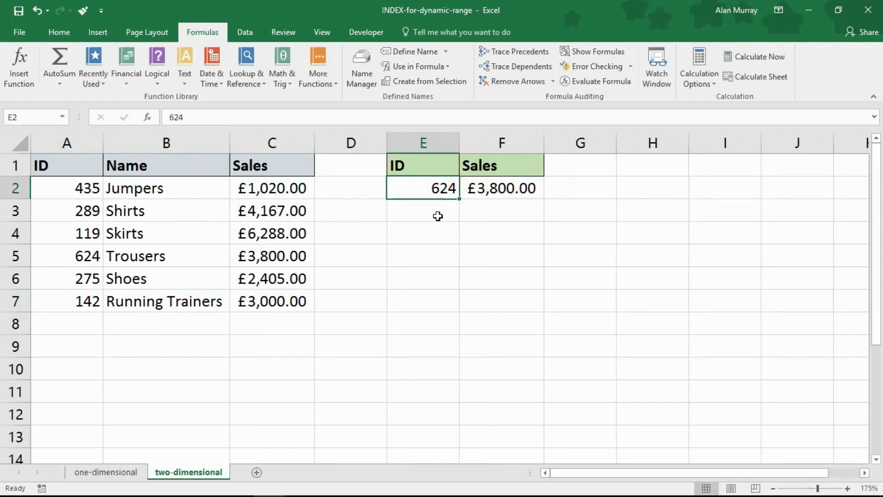
pyautogui.write('142')
pyautogui.press('Return')
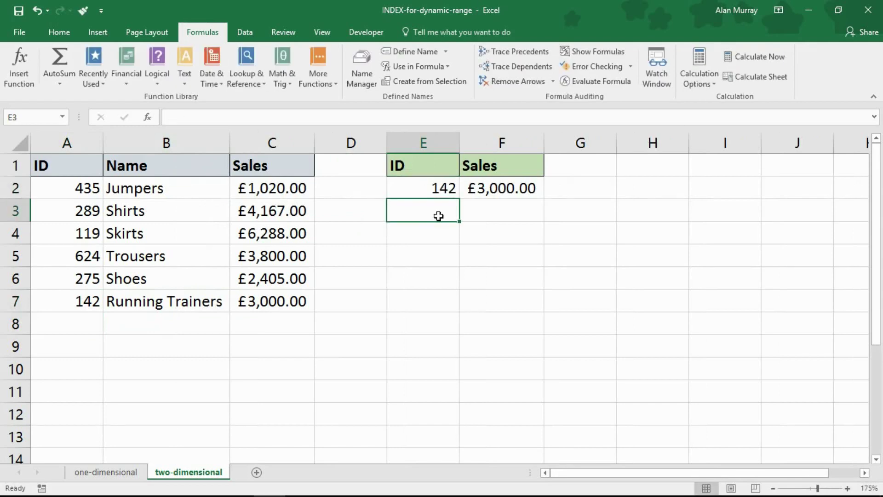
# Inspect F2's VLOOKUP to confirm the dynamic 'sales' range now includes new row A7:C7.
pyautogui.click(476, 189)
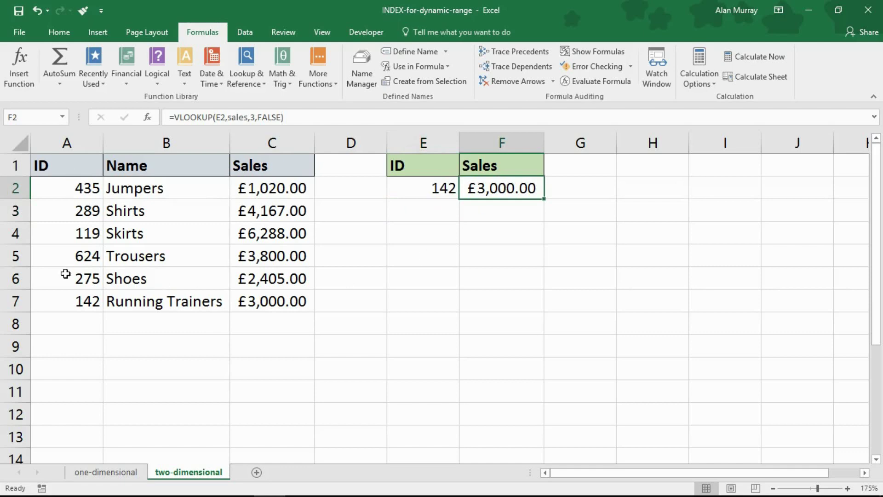
pyautogui.moveTo(65, 301); pyautogui.dragTo(259, 301)
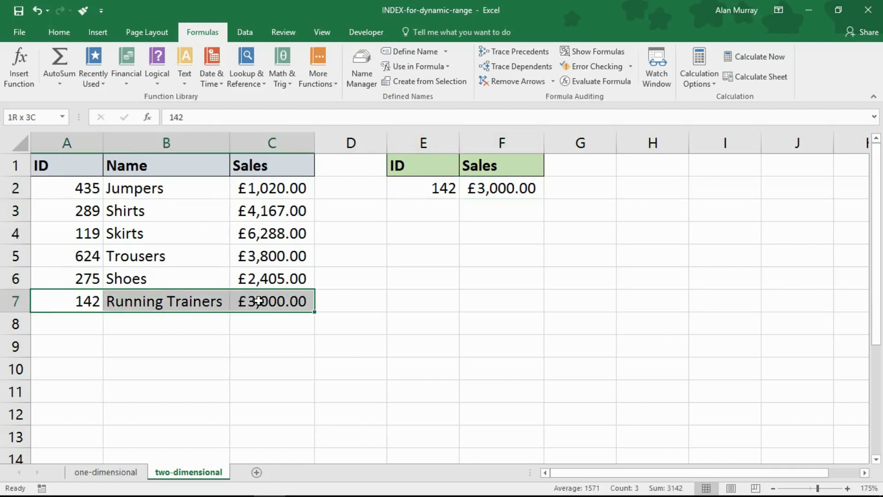
pyautogui.doubleClick(498, 190)
pyautogui.moveTo(565, 189); pyautogui.dragTo(596, 188)
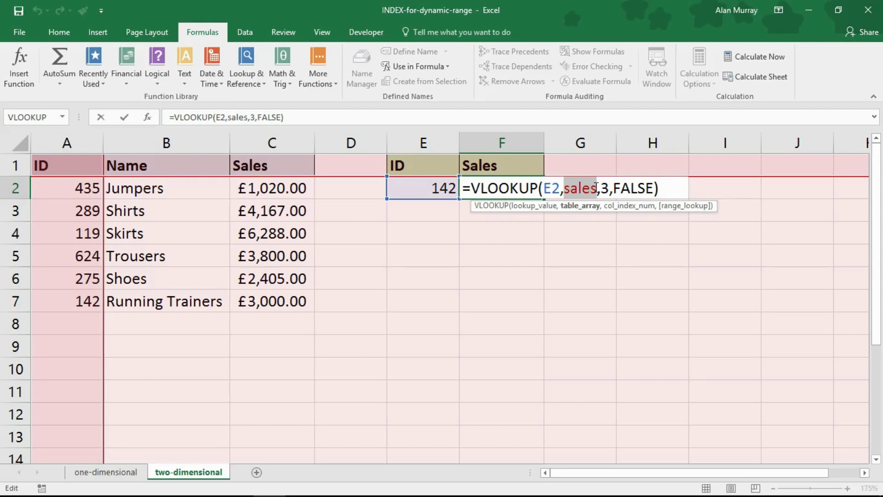
pyautogui.hotkey('ctrl', 'Return')
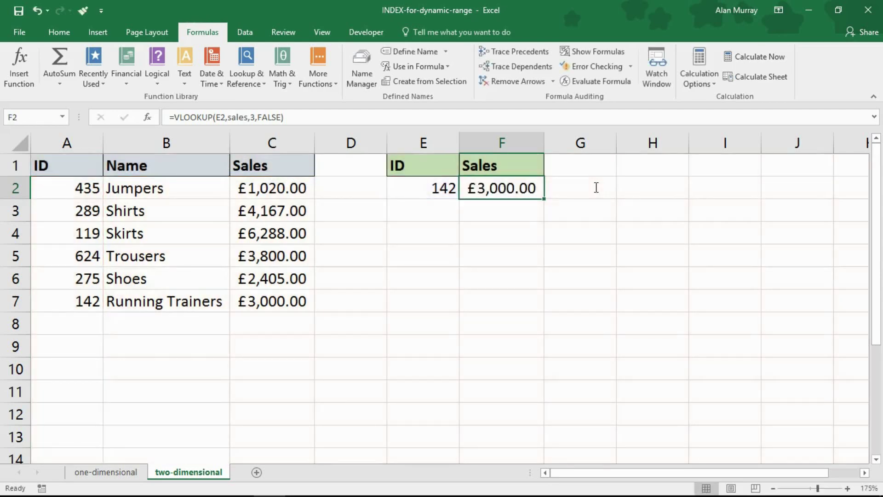